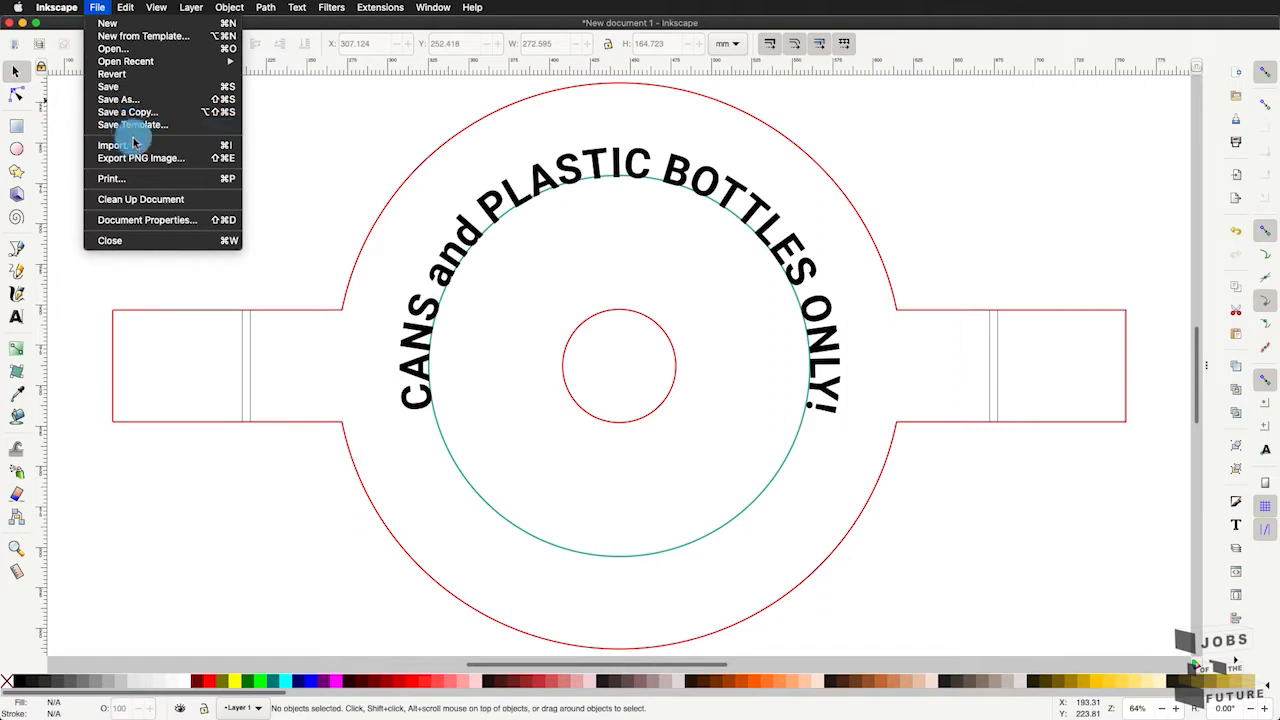
- Import "soda can bottle logo.jpg" from Downloads as an embedded image, with DPI from file and automatic rendering
{"action": "left_click", "coordinate": [134, 145]}
{"action": "left_click", "coordinate": [480, 450]}
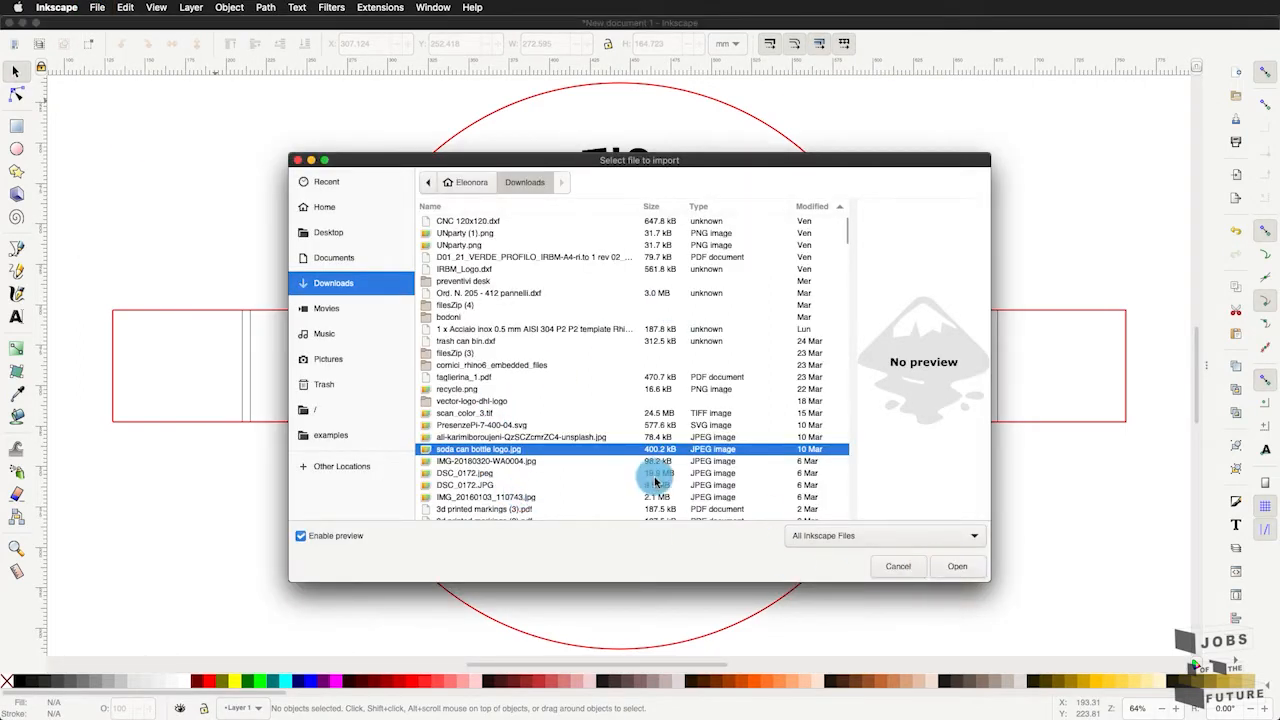
{"action": "left_click", "coordinate": [955, 566]}
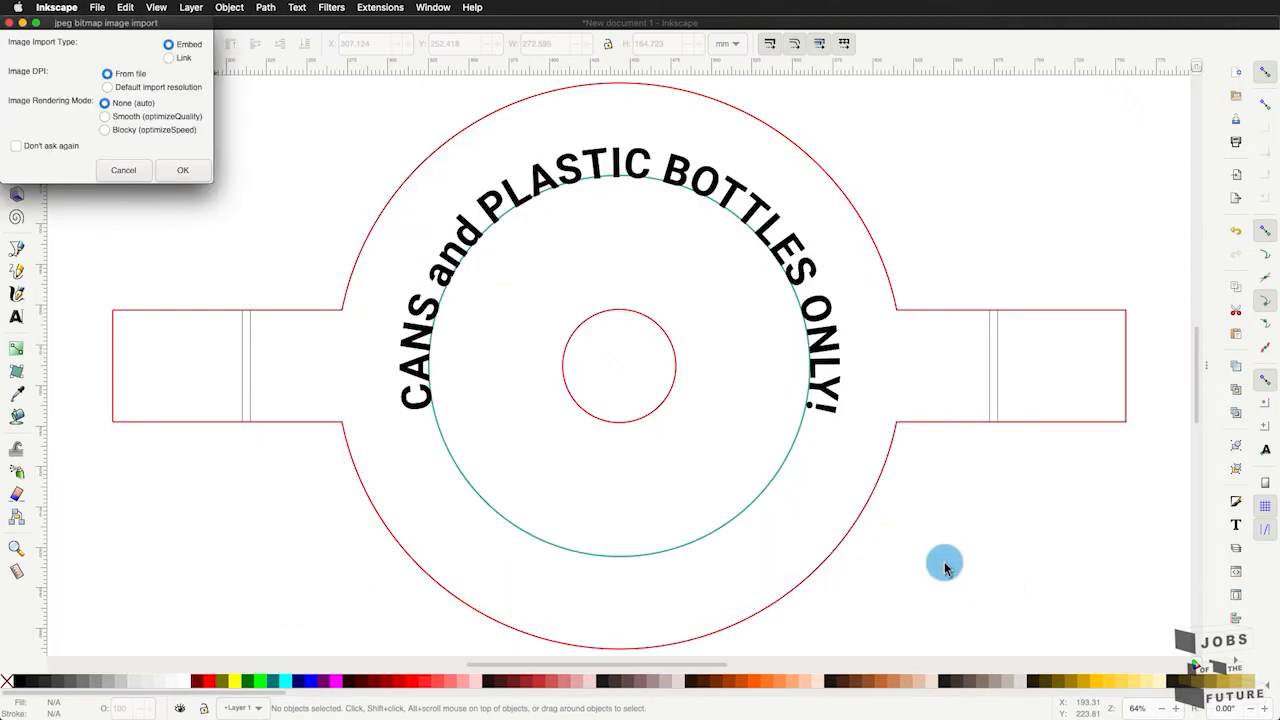
{"action": "left_click", "coordinate": [193, 176]}
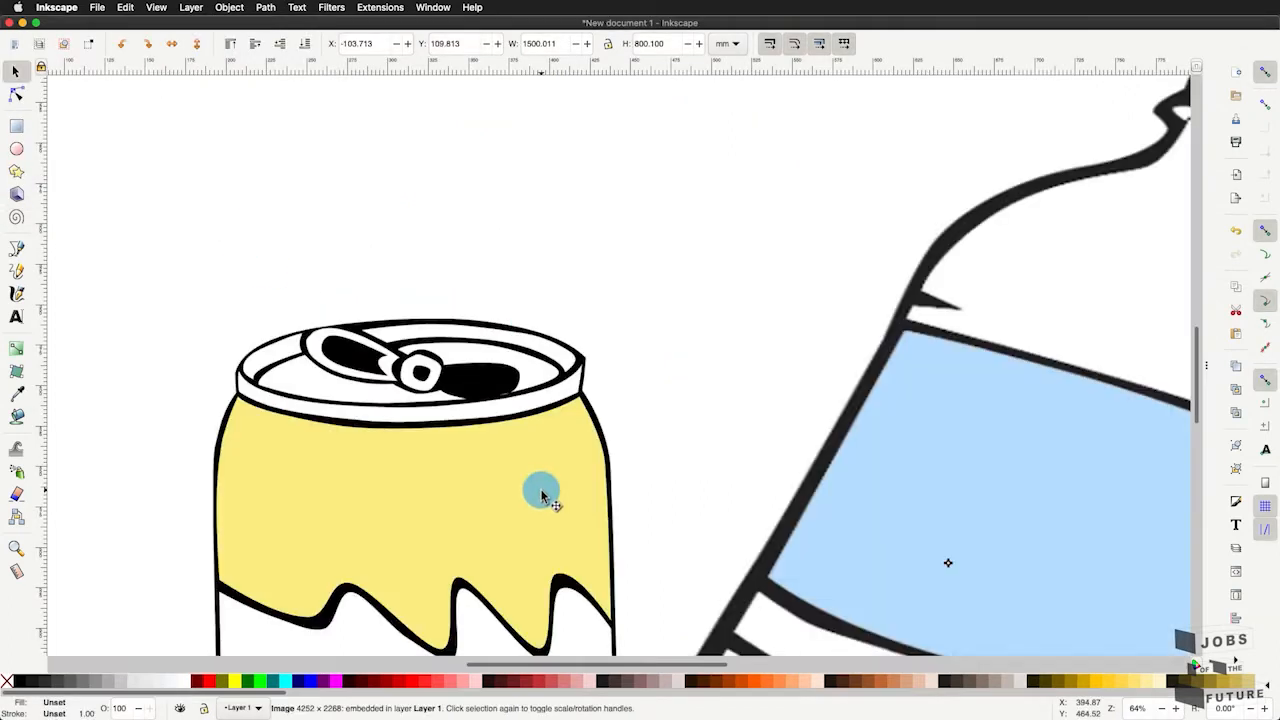
- Examine the imported can and bottle image, checking the edge quality of its outlines up close and its overall extent
{"action": "scroll", "coordinate": [515, 422], "scroll_direction": "down", "scroll_amount": 3}
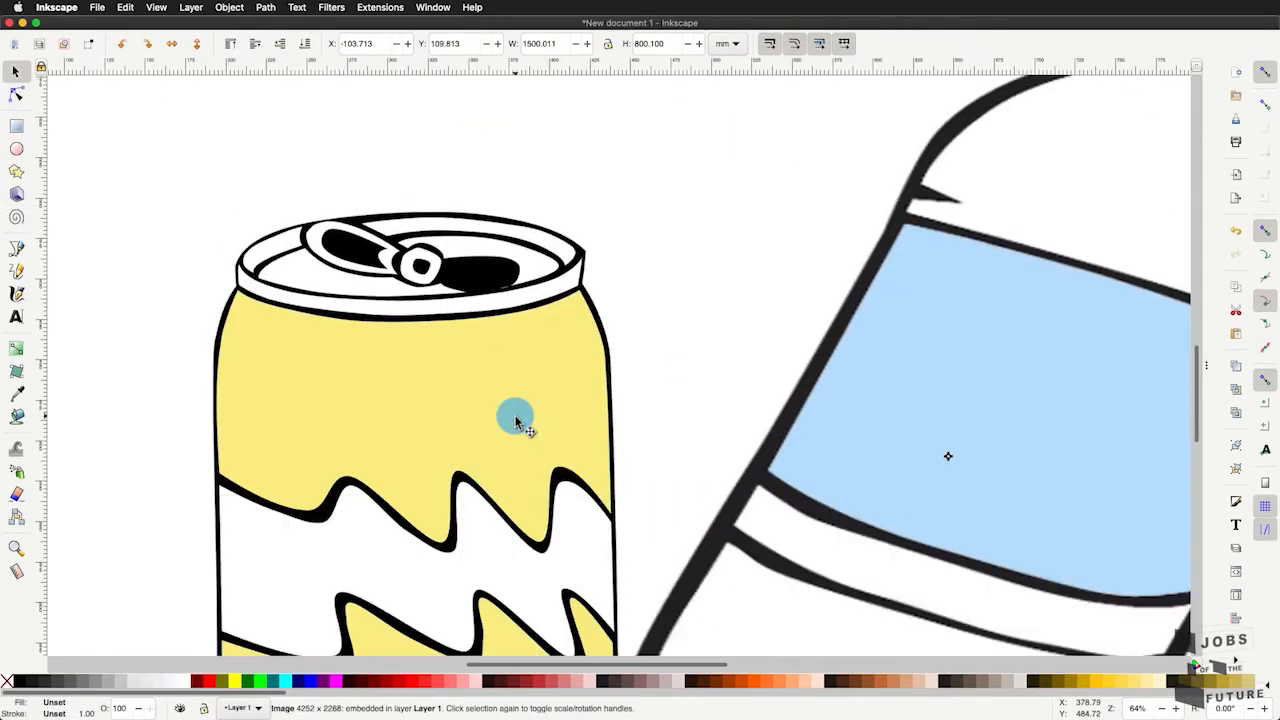
{"action": "scroll", "coordinate": [515, 422], "scroll_direction": "down", "scroll_amount": 2}
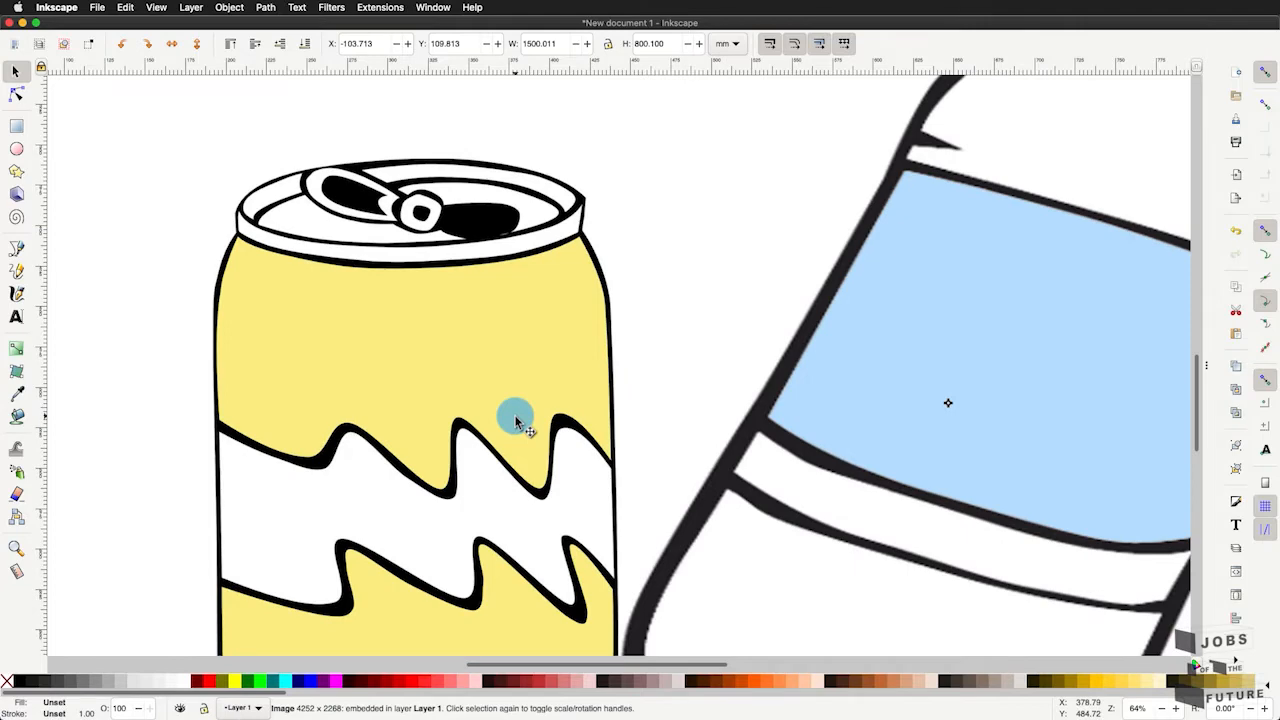
{"action": "scroll", "coordinate": [837, 494], "scroll_direction": "up", "scroll_amount": 5}
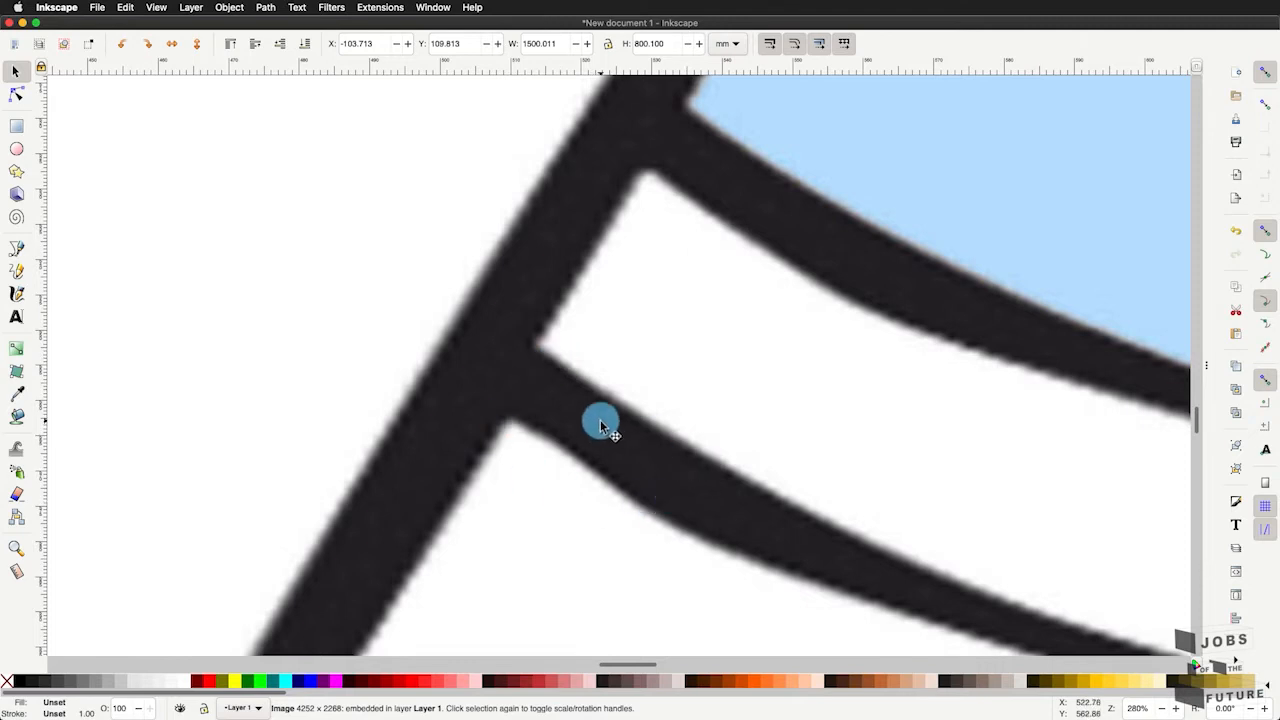
{"action": "scroll", "coordinate": [597, 380], "scroll_direction": "down", "scroll_amount": 3}
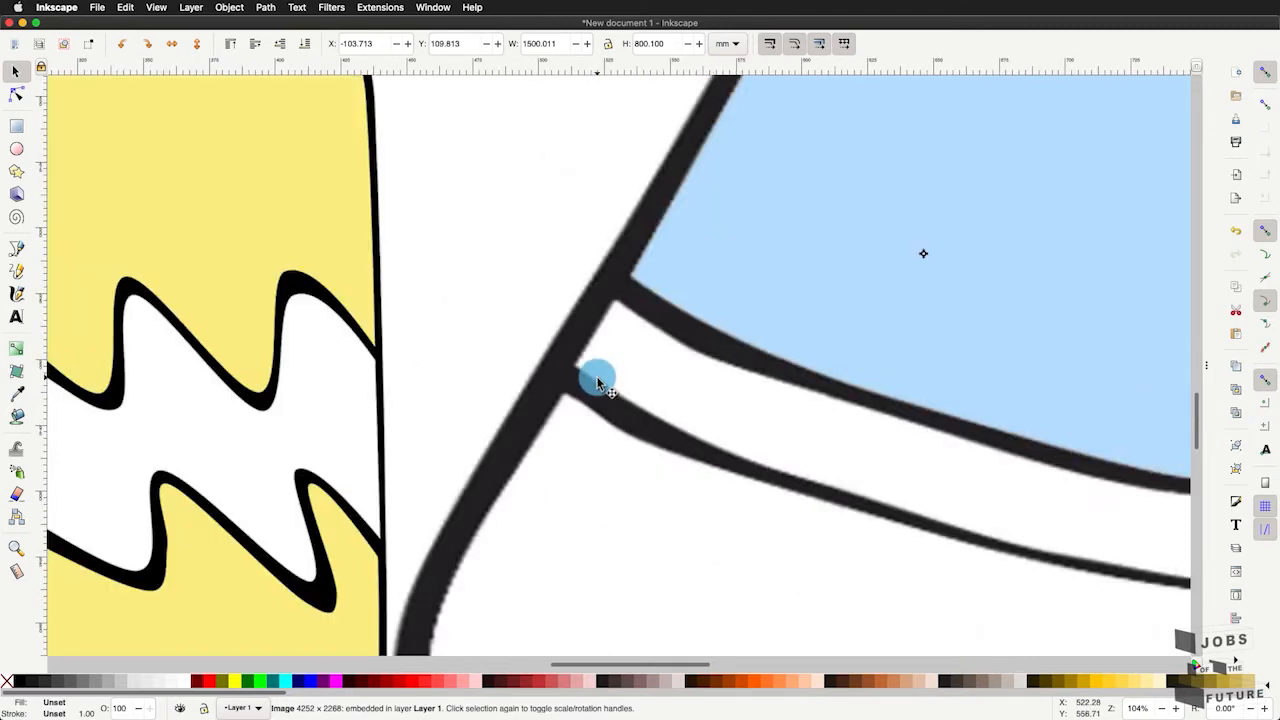
{"action": "scroll", "coordinate": [596, 378], "scroll_direction": "down", "scroll_amount": 4}
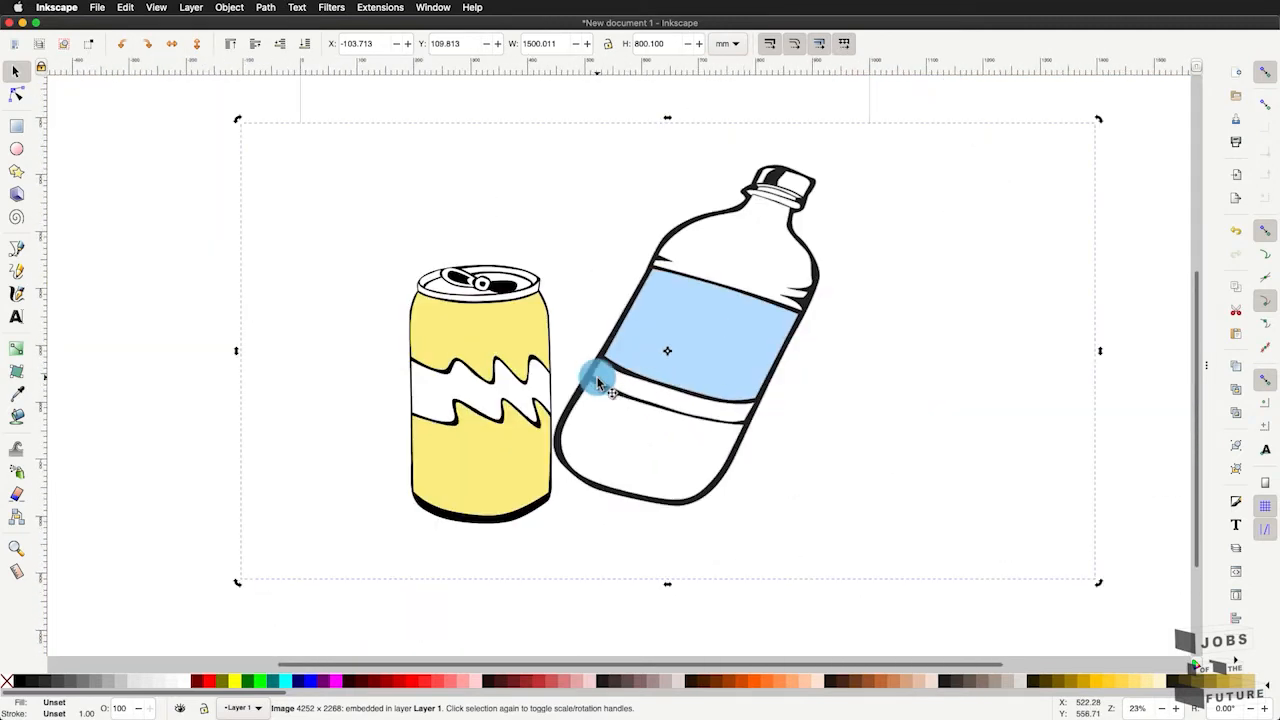
{"action": "scroll", "coordinate": [606, 378], "scroll_direction": "up", "scroll_amount": 2}
{"action": "scroll", "coordinate": [612, 380], "scroll_direction": "right", "scroll_amount": 2}
{"action": "scroll", "coordinate": [613, 380], "scroll_direction": "down", "scroll_amount": 2}
{"action": "scroll", "coordinate": [613, 380], "scroll_direction": "left", "scroll_amount": 1}
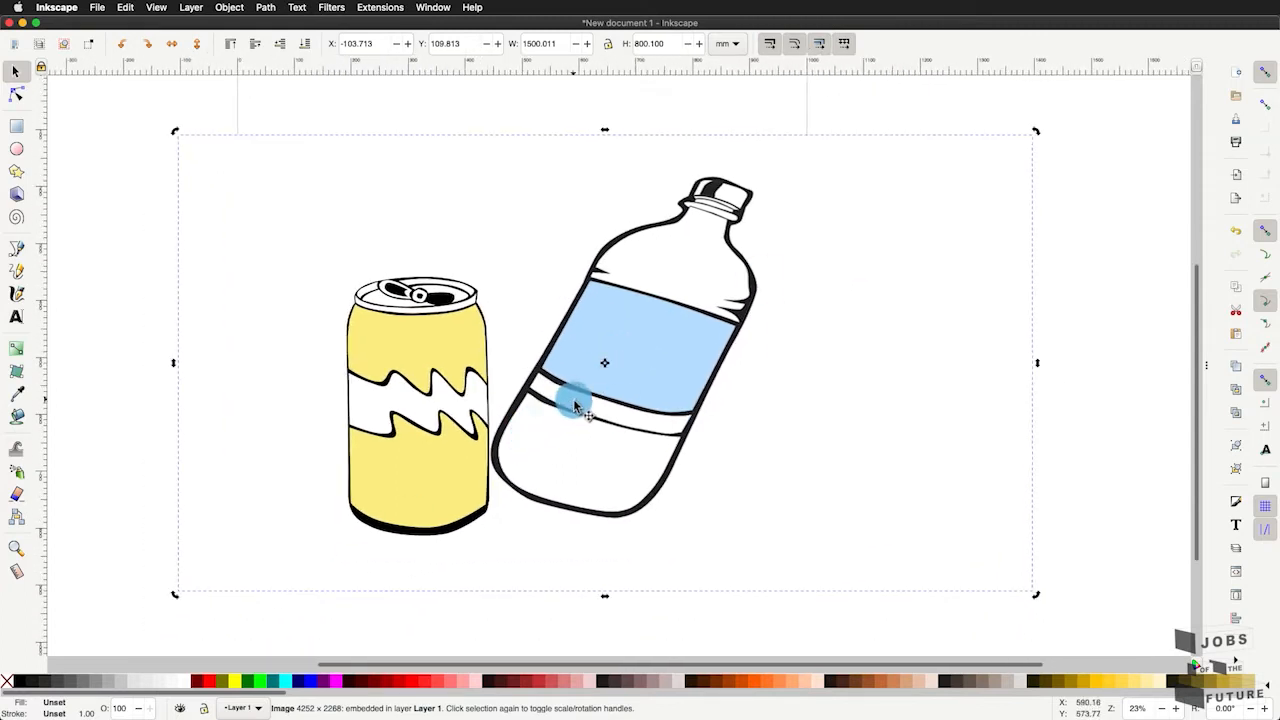
{"action": "scroll", "coordinate": [658, 468], "scroll_direction": "up", "scroll_amount": 1}
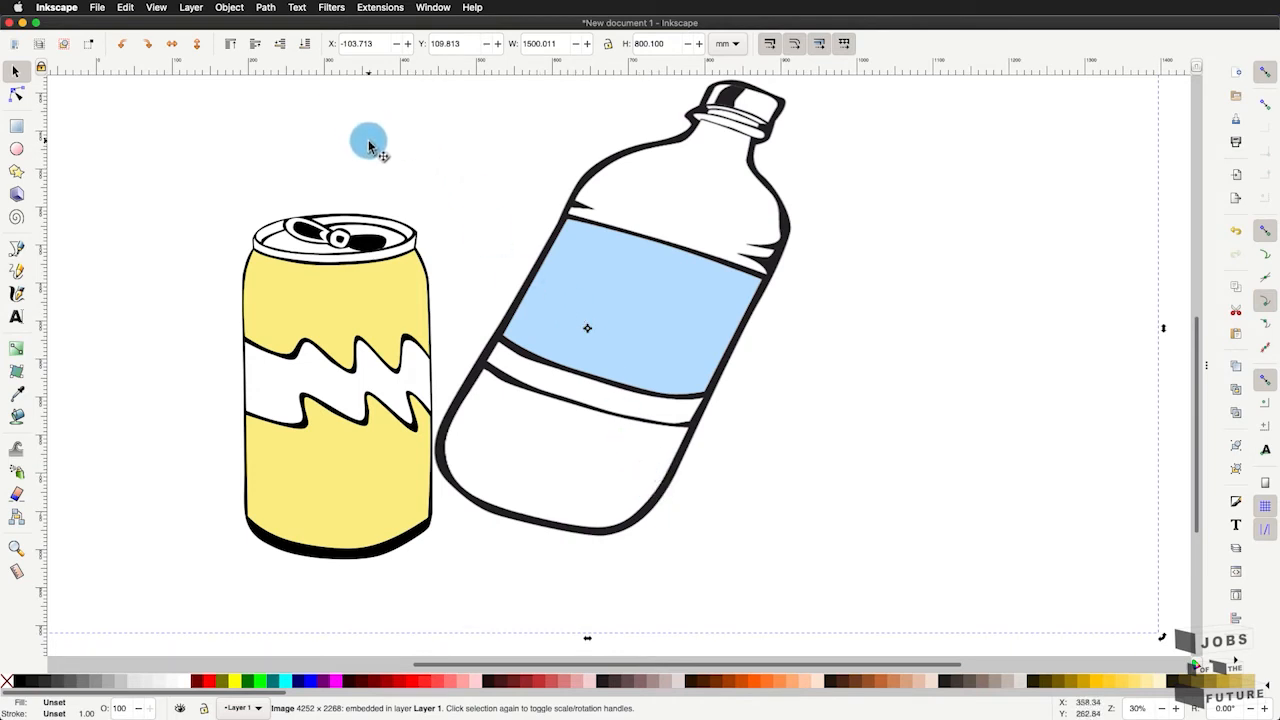
- Start Trace Bitmap on the imported image and preview a single scan using Brightness cutoff
{"action": "left_click", "coordinate": [276, 9]}
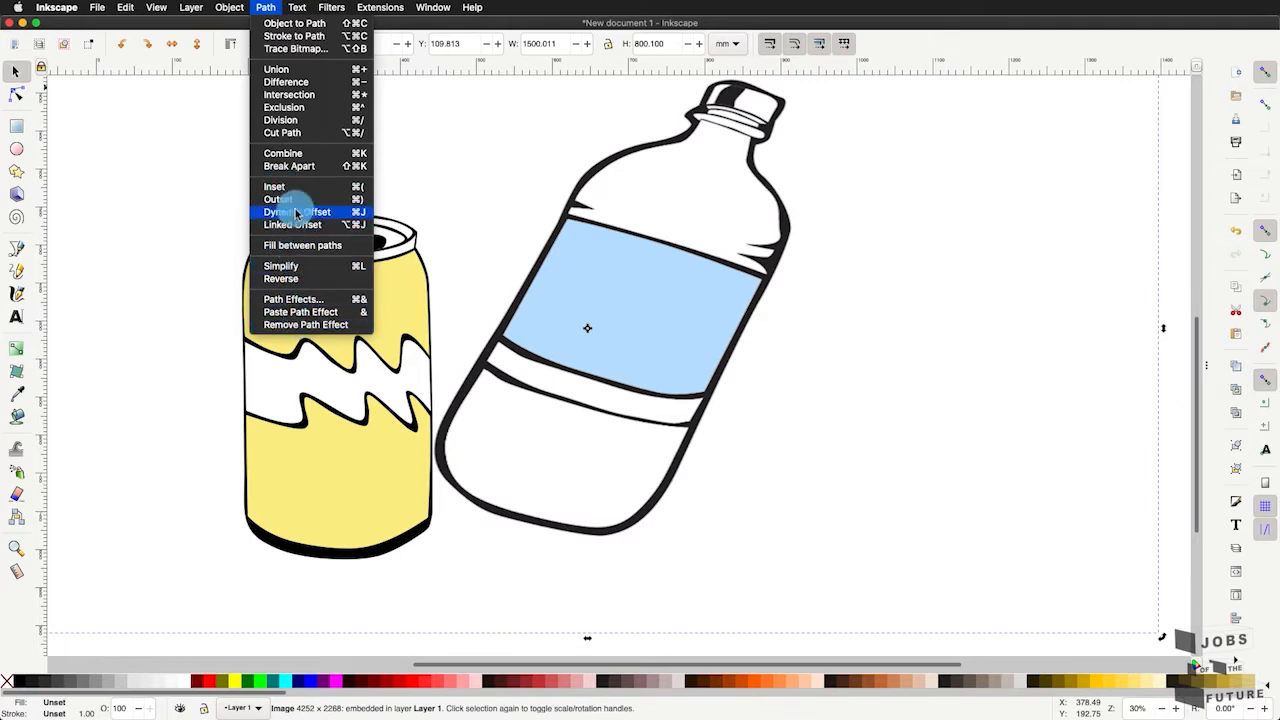
{"action": "left_click", "coordinate": [295, 48]}
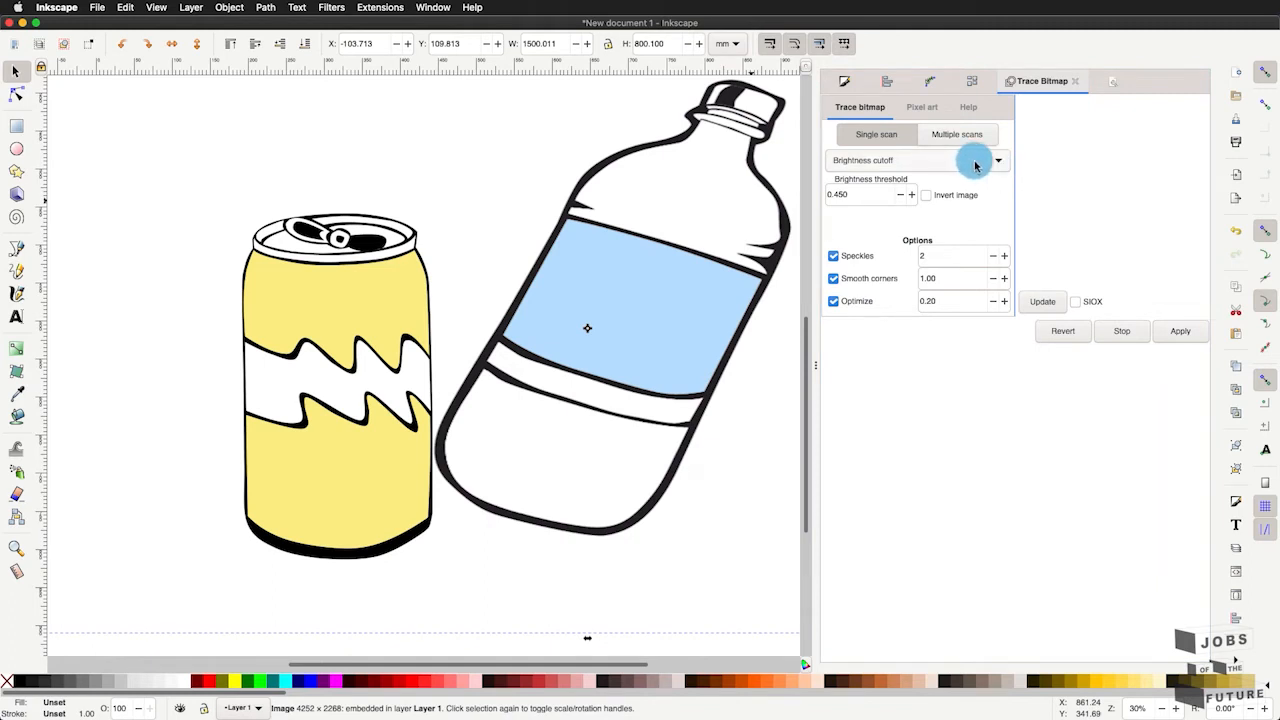
{"action": "left_click", "coordinate": [980, 162]}
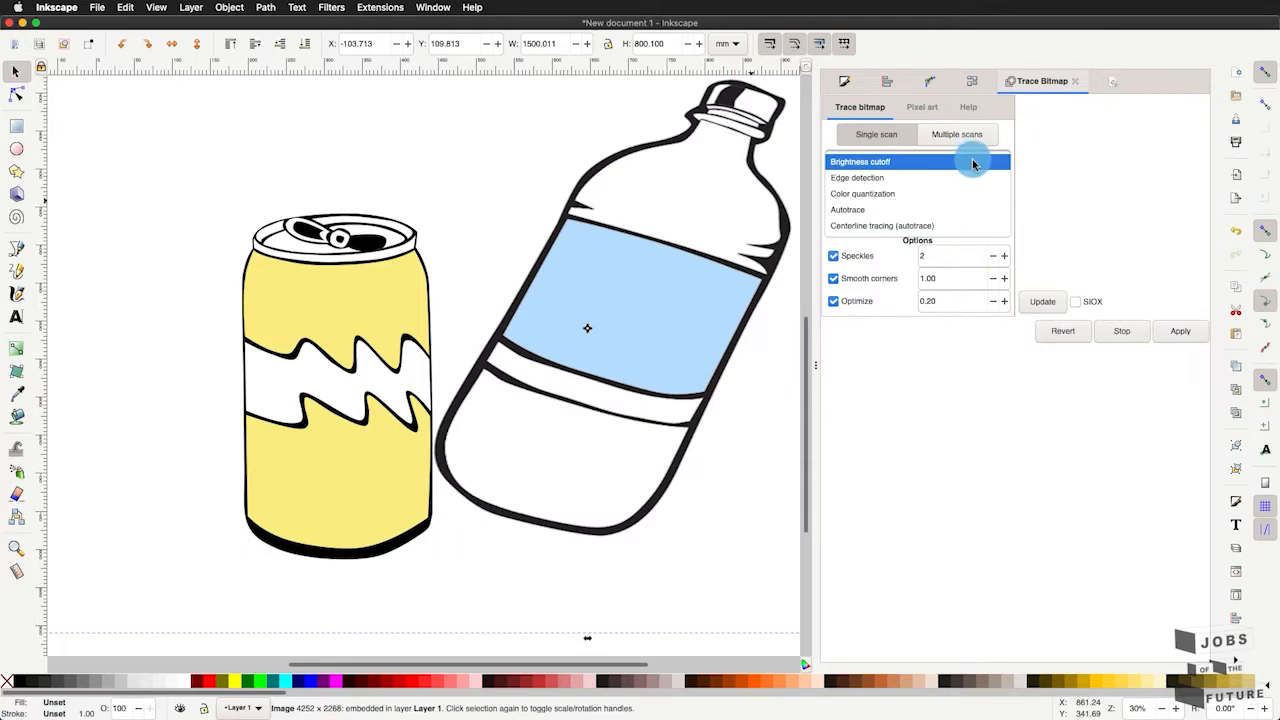
{"action": "left_click", "coordinate": [976, 162]}
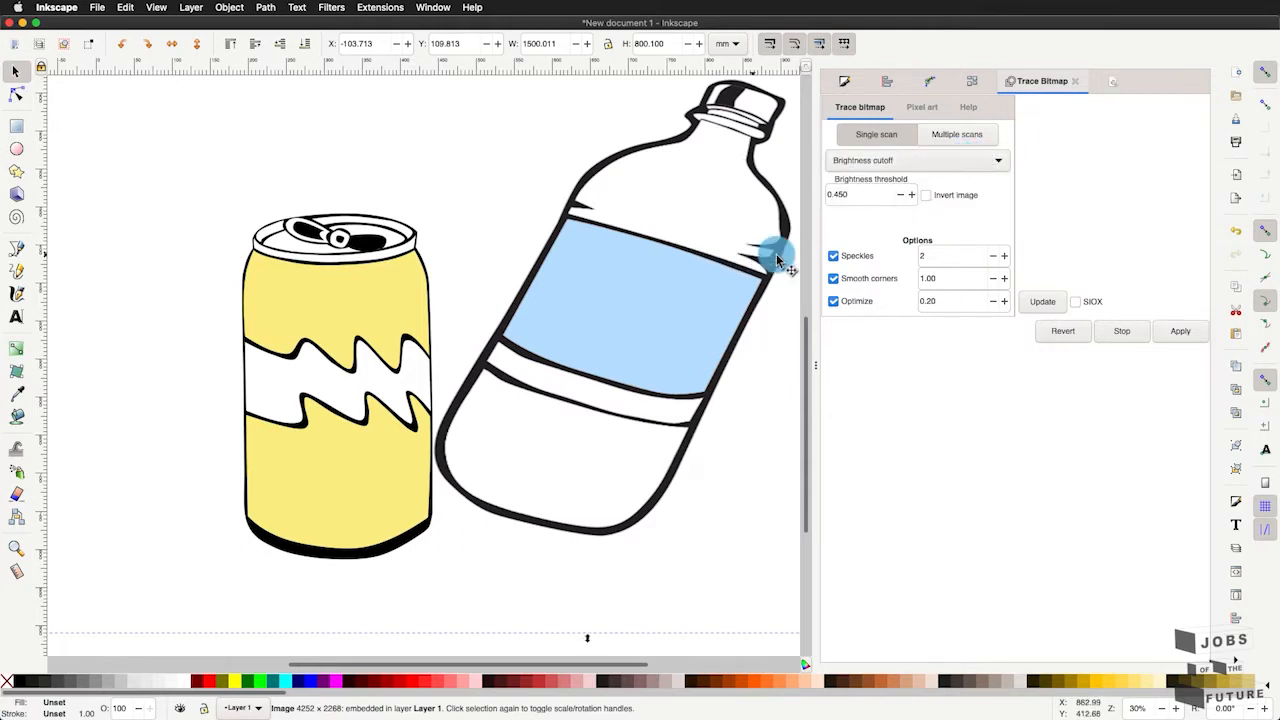
{"action": "left_click", "coordinate": [772, 253]}
{"action": "left_click", "coordinate": [998, 163]}
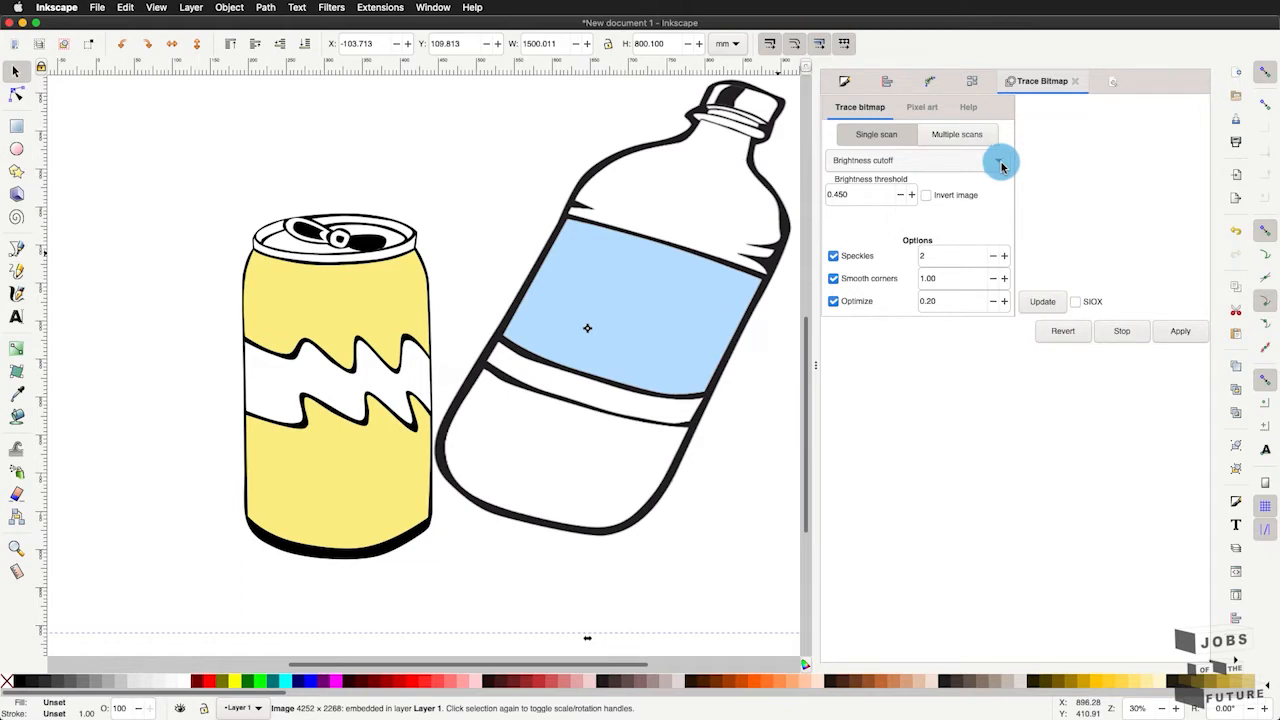
{"action": "left_click", "coordinate": [1040, 301]}
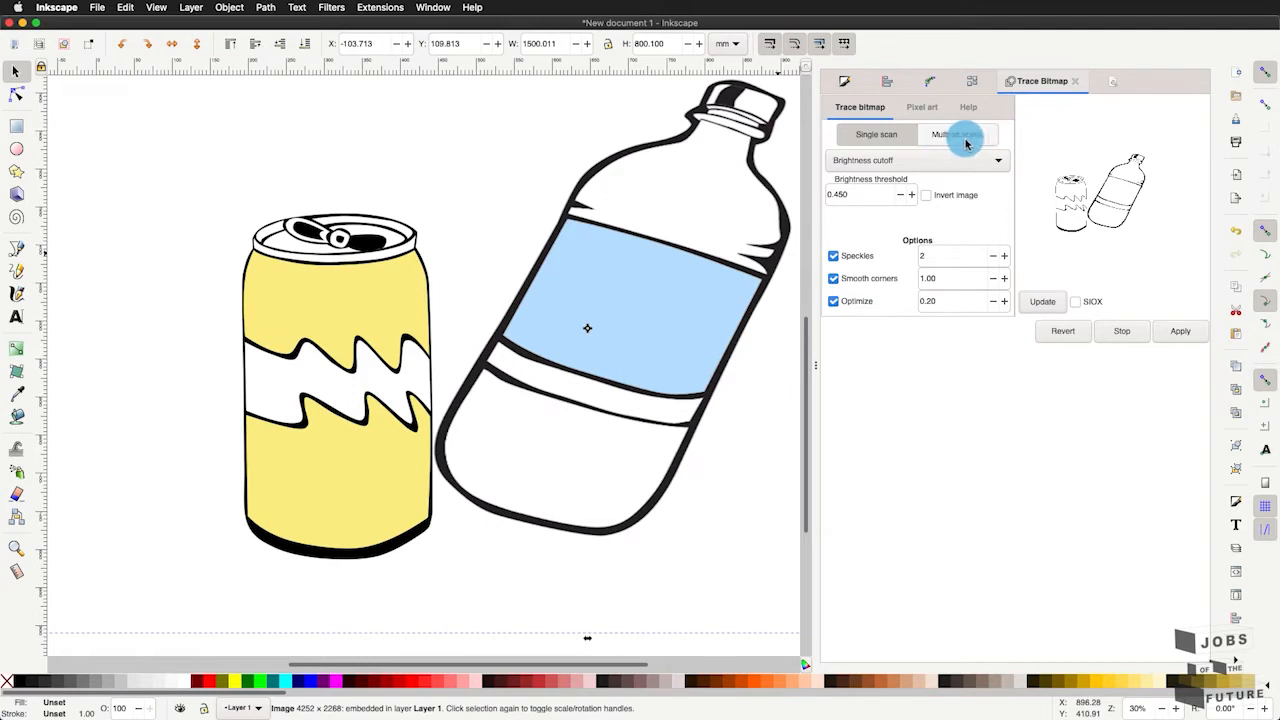
- Try brightness thresholds of 0.890 and 0.360 and preview the trace with each
{"action": "left_click", "coordinate": [923, 162]}
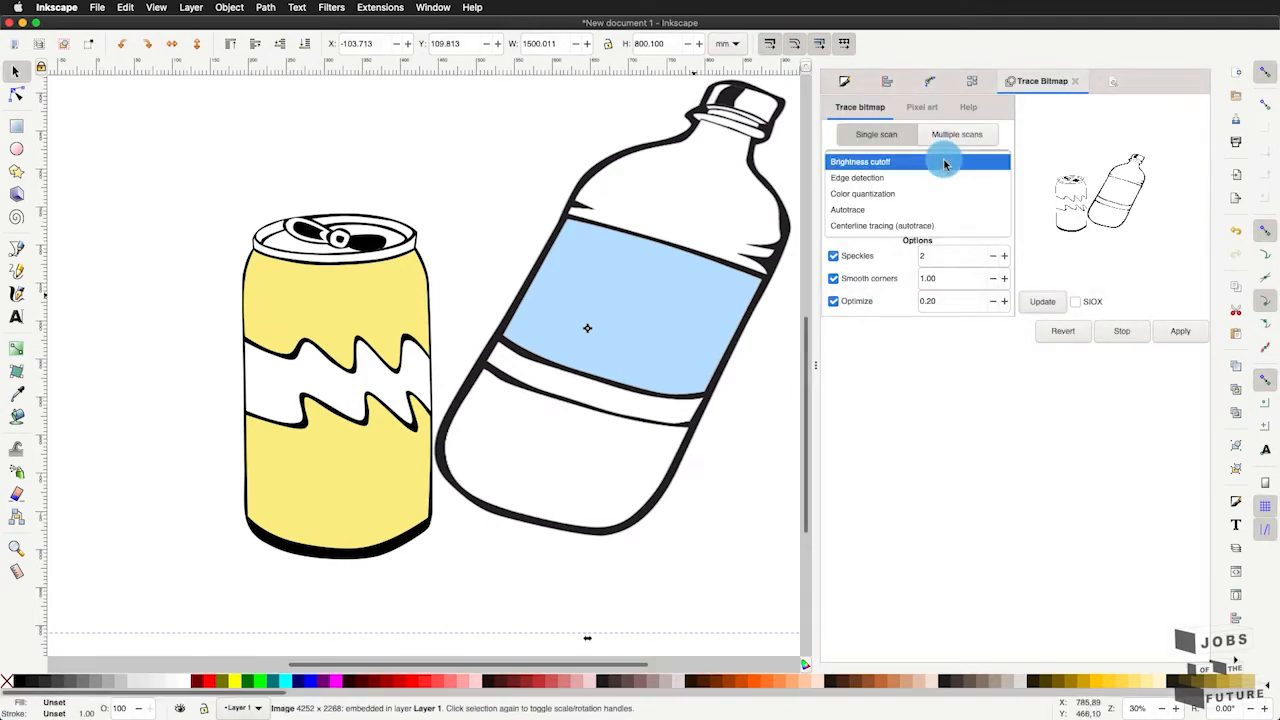
{"action": "left_click", "coordinate": [1029, 201]}
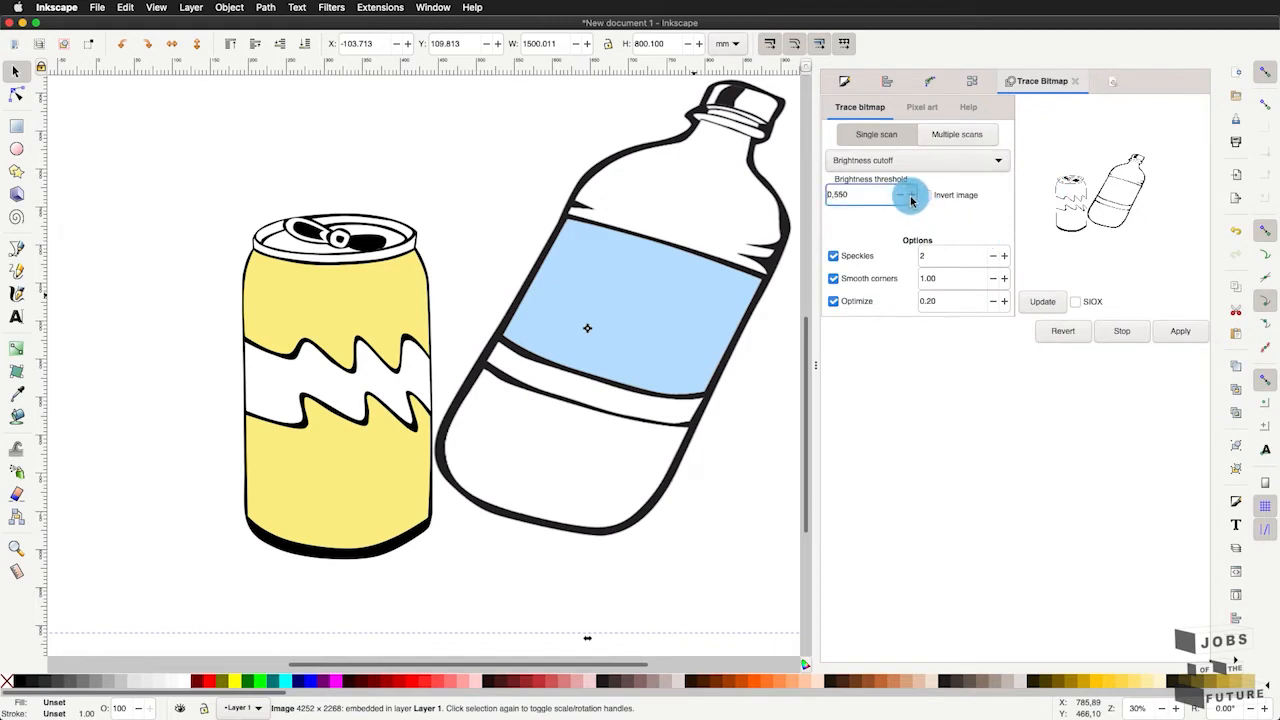
{"action": "left_click", "coordinate": [1038, 303]}
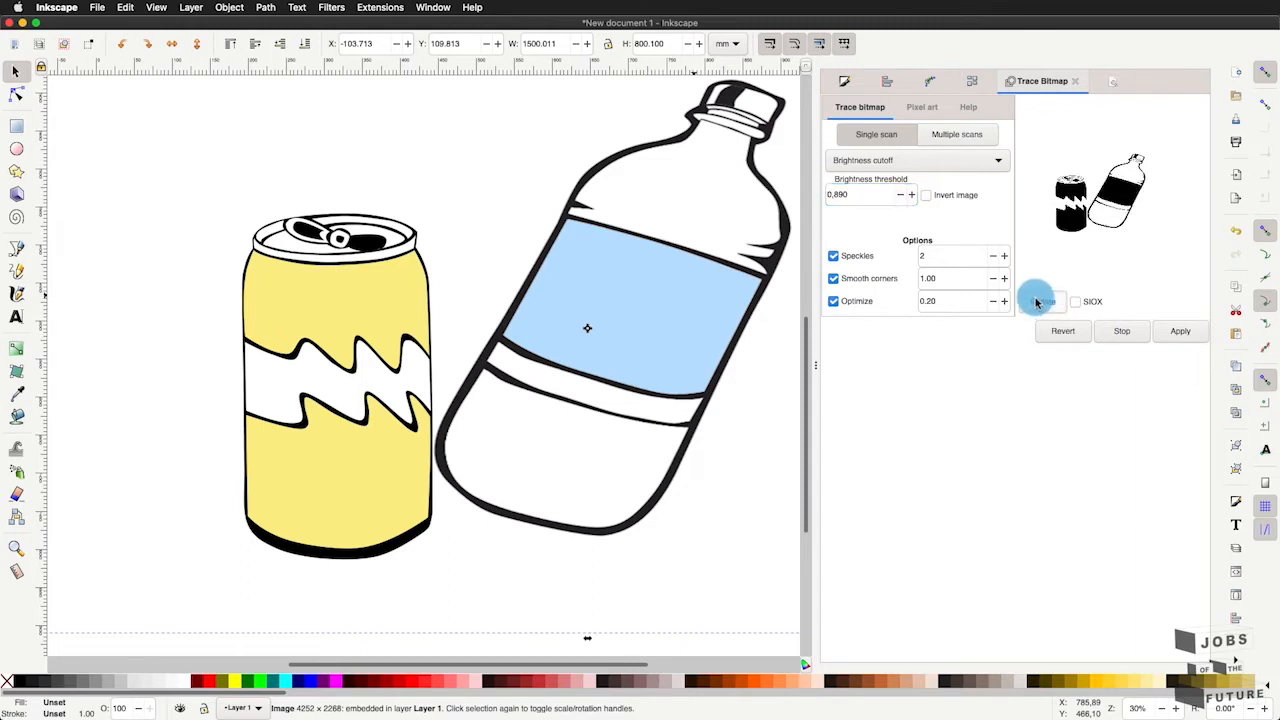
{"action": "left_click", "coordinate": [899, 196]}
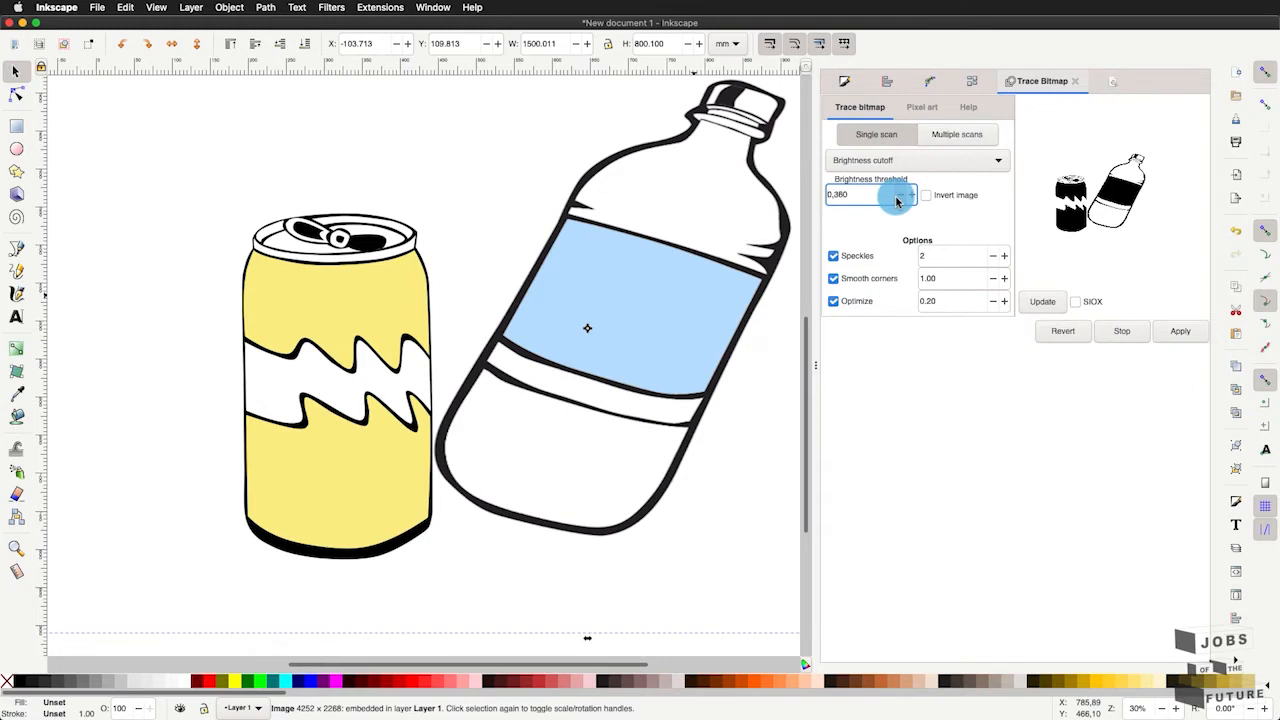
{"action": "left_click", "coordinate": [1036, 302]}
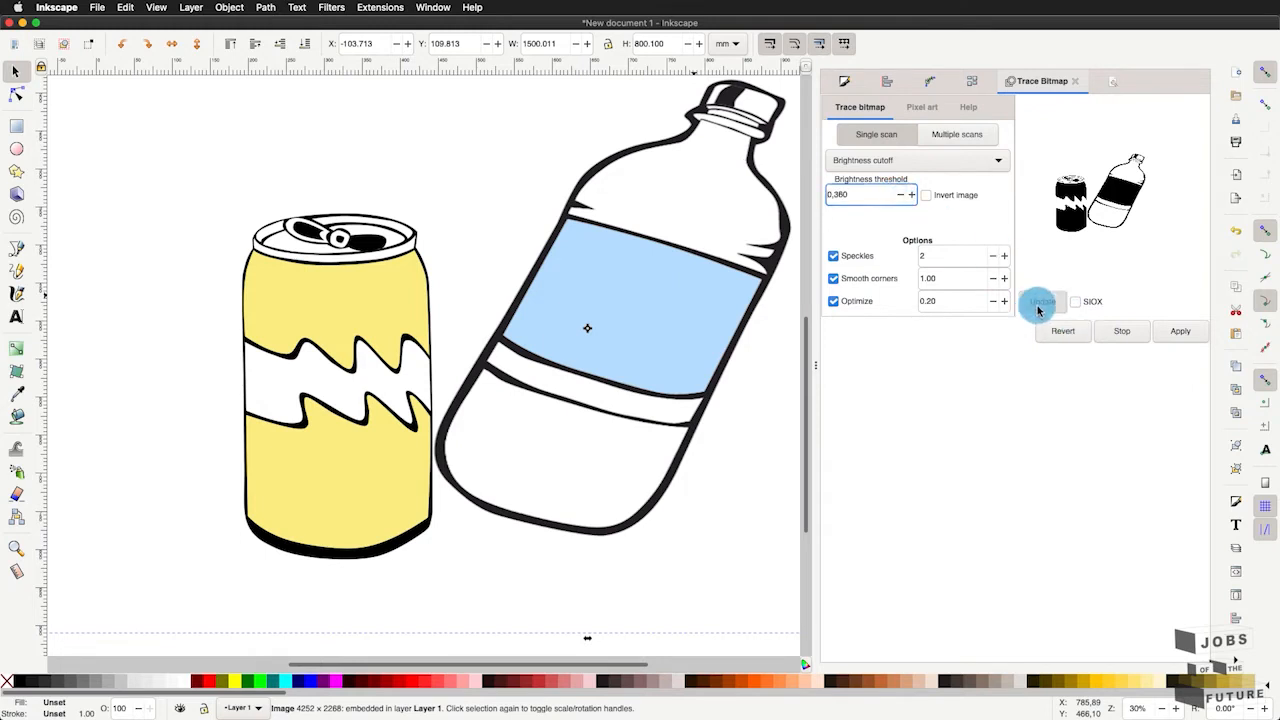
- Set the trace's brightness threshold to 0.510 and refresh the preview
{"action": "left_click", "coordinate": [911, 196]}
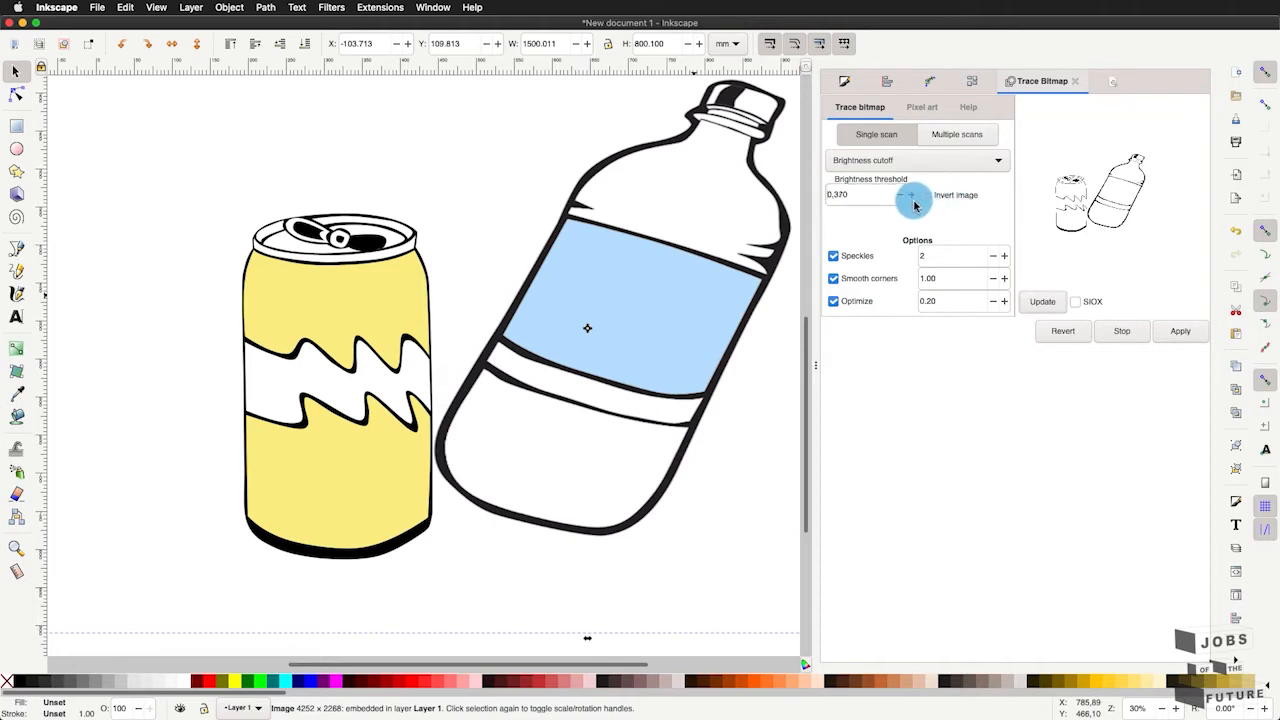
{"action": "left_click", "coordinate": [911, 196]}
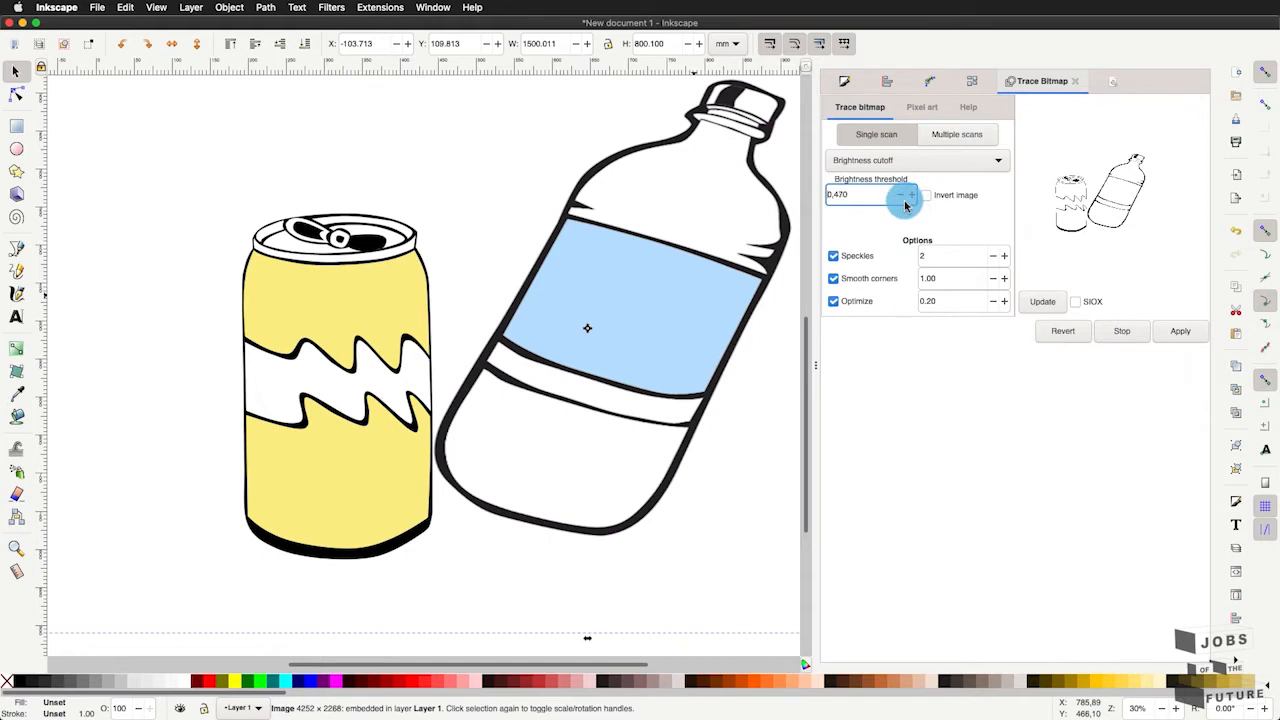
{"action": "left_click", "coordinate": [1040, 303]}
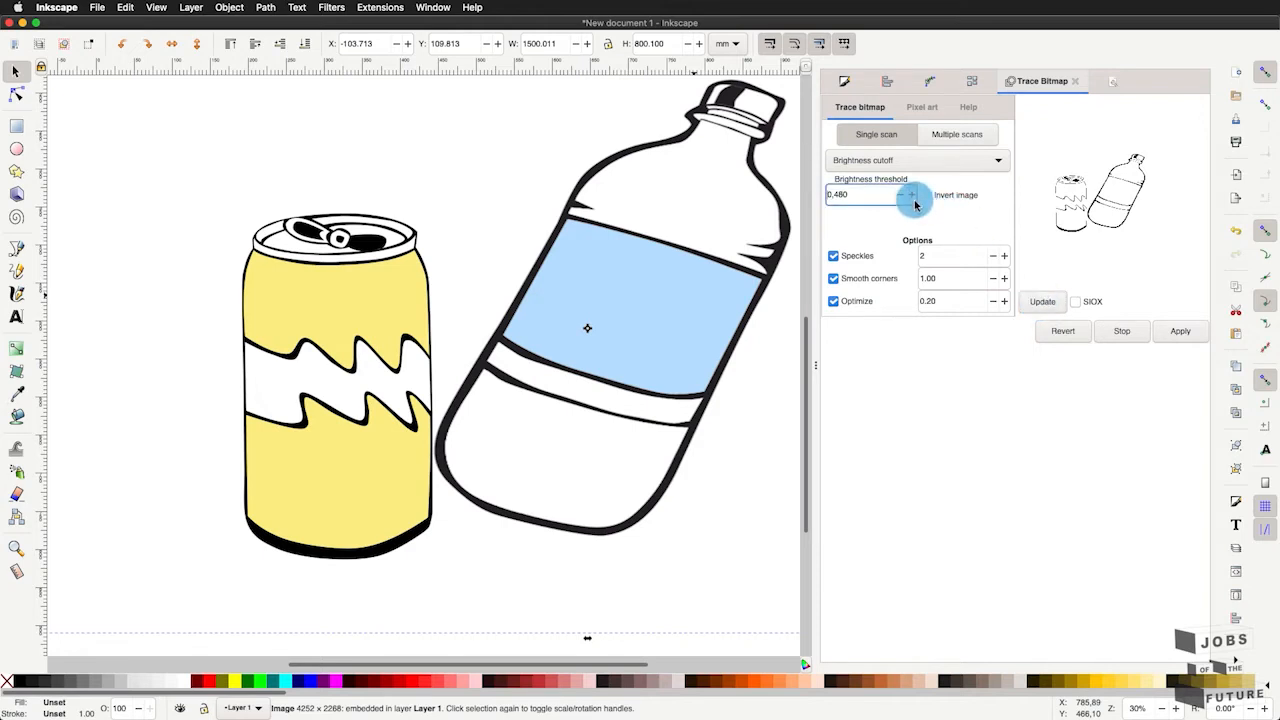
{"action": "left_click", "coordinate": [1042, 302]}
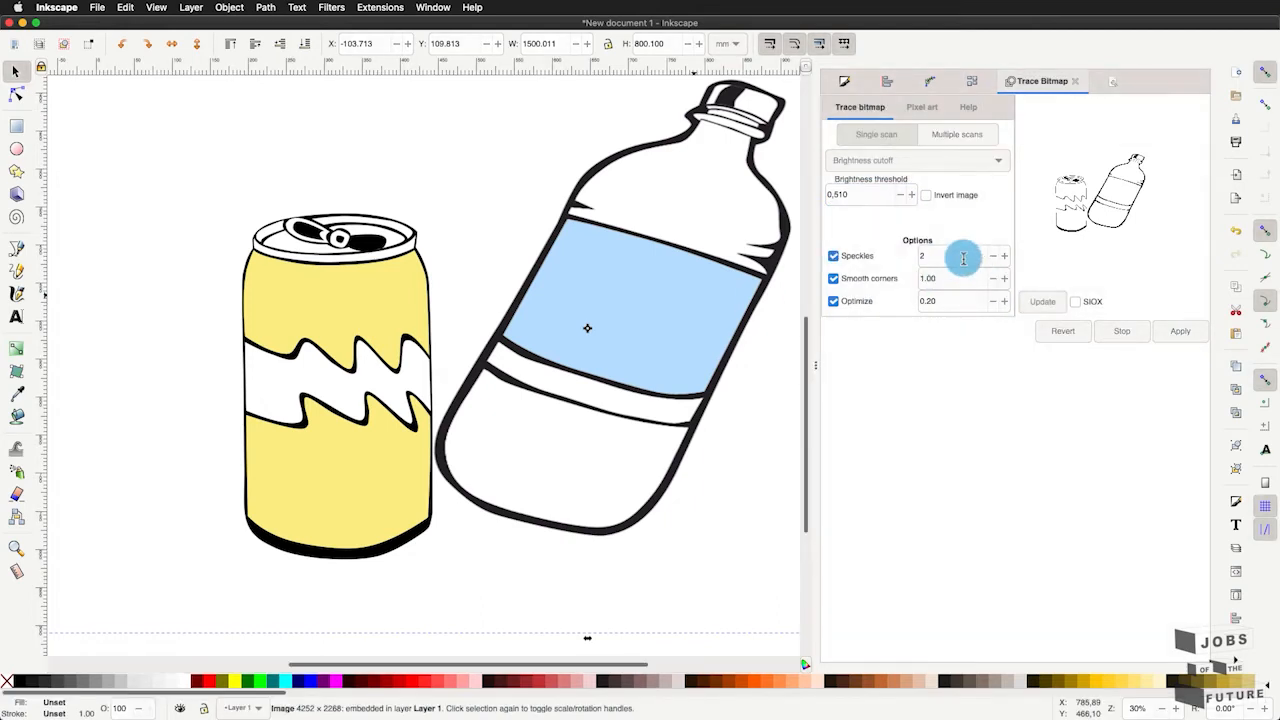
- Try Speckles at 24 and Smooth corners at 1.34, refreshing the trace preview
{"action": "left_click", "coordinate": [1004, 258]}
{"action": "left_click", "coordinate": [1004, 258]}
{"action": "left_click", "coordinate": [1004, 258]}
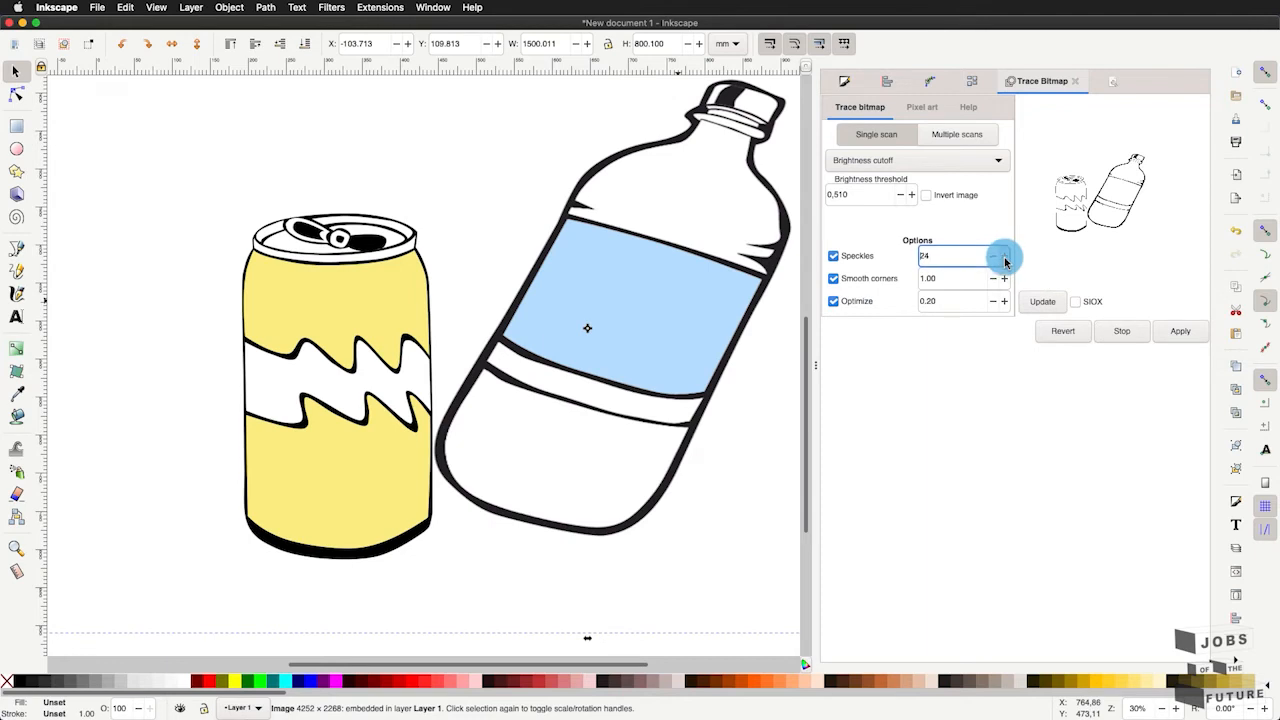
{"action": "left_click", "coordinate": [1035, 302]}
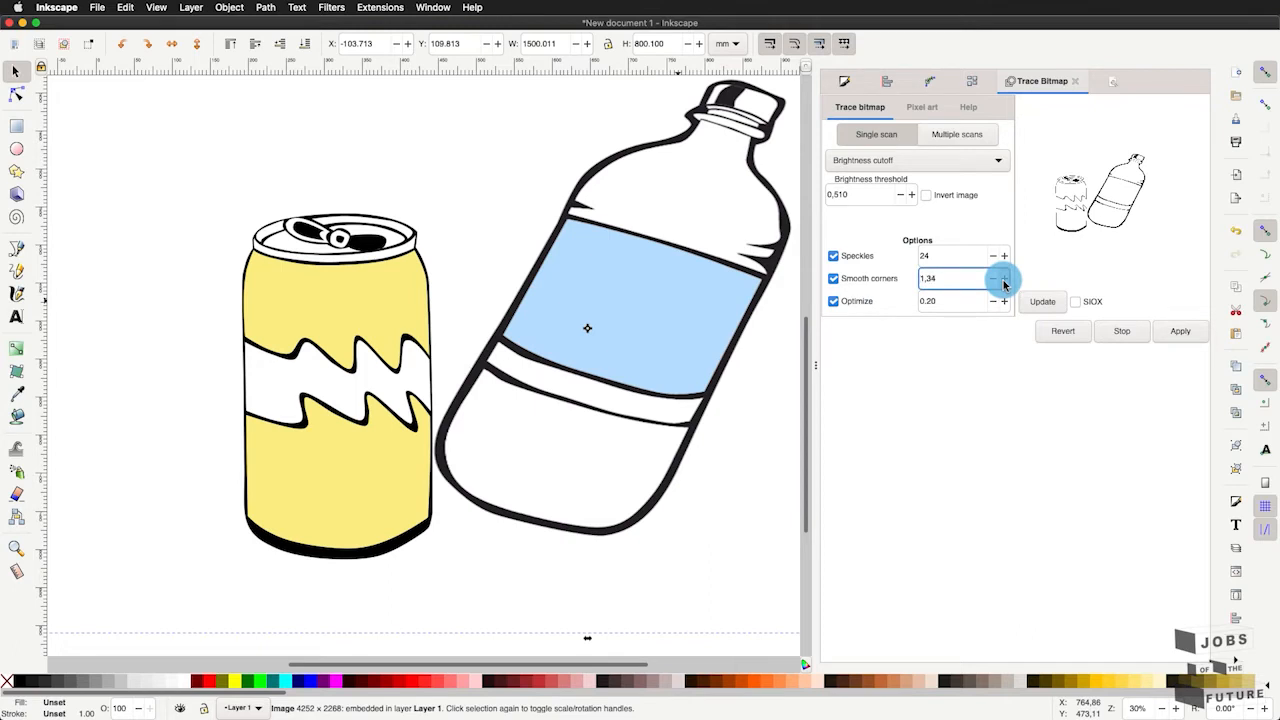
{"action": "left_click", "coordinate": [1050, 304]}
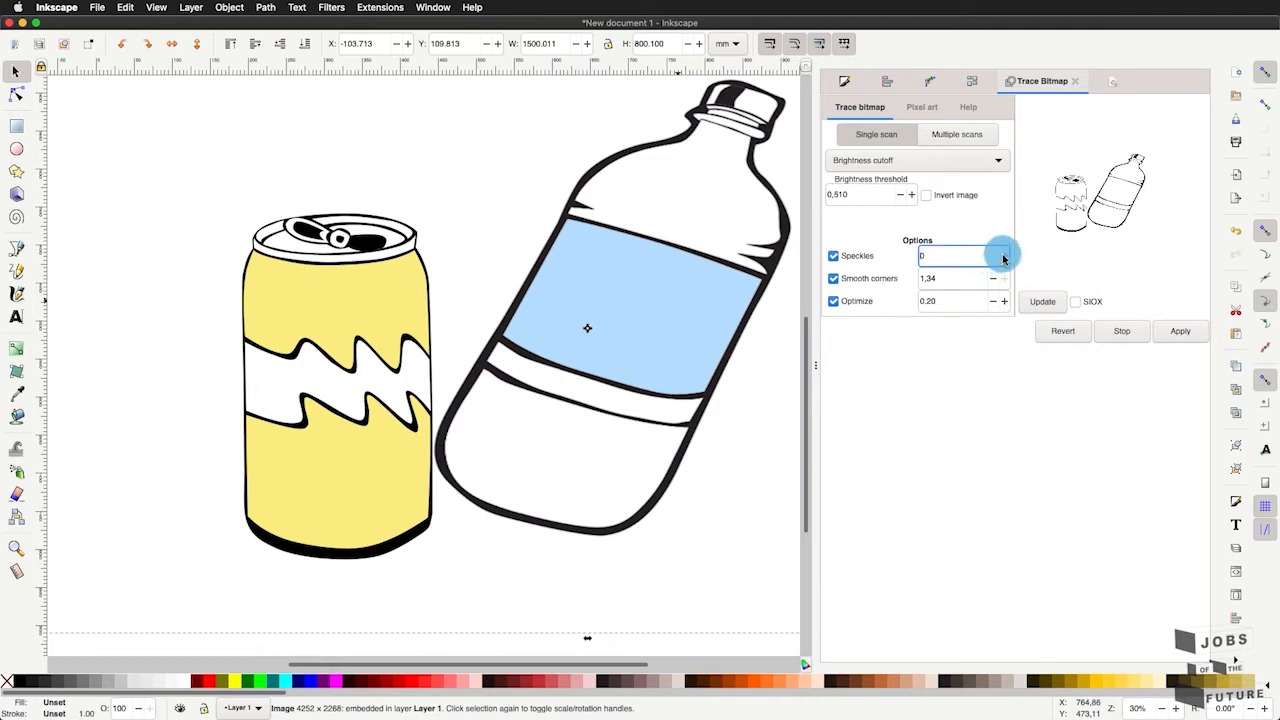
- Trace the image with Speckles set to 7, Smooth corners to 1.23 and Optimize to 0.40
{"action": "left_click", "coordinate": [1005, 256]}
{"action": "left_click", "coordinate": [1038, 308]}
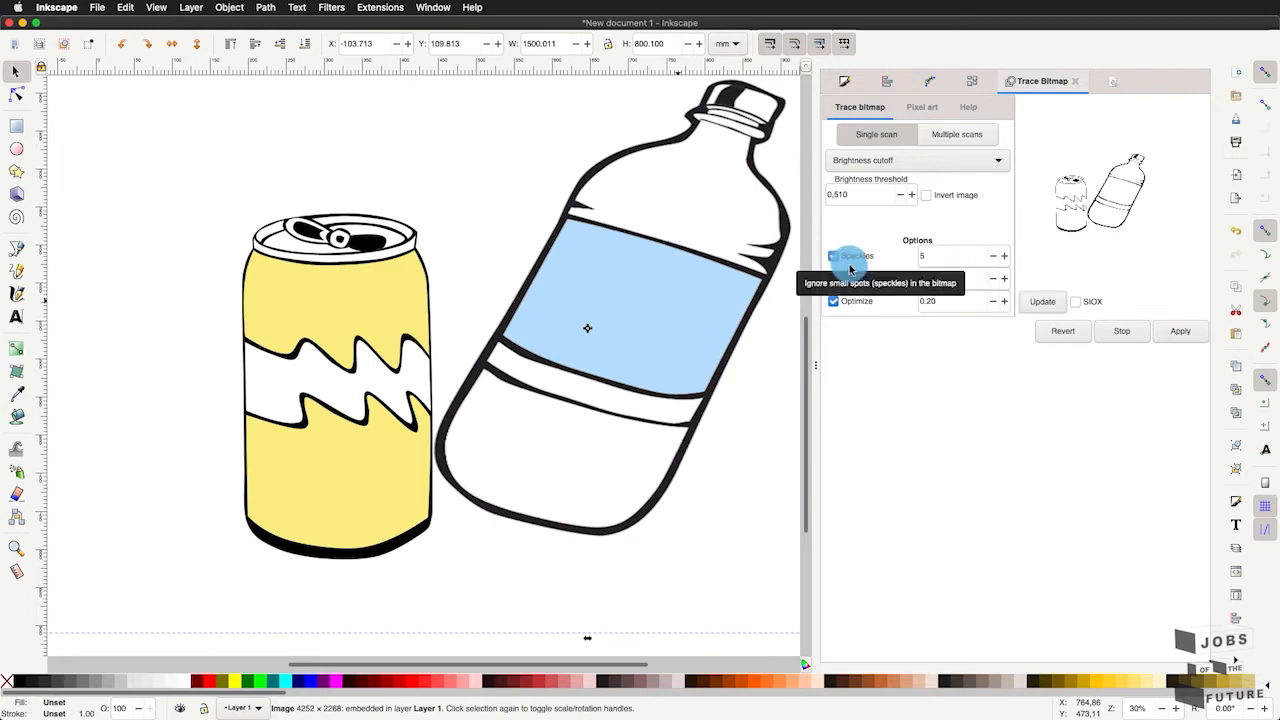
{"action": "left_click", "coordinate": [1004, 255]}
{"action": "left_click", "coordinate": [1004, 255]}
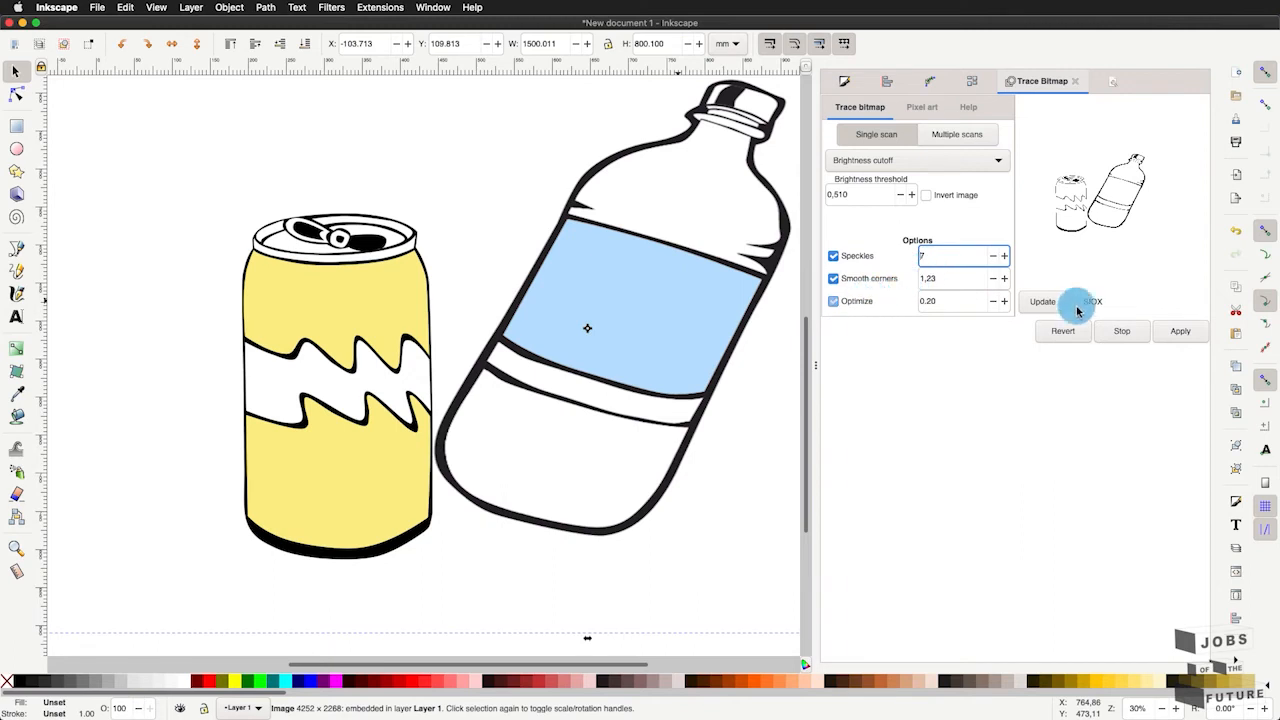
{"action": "left_click", "coordinate": [1044, 305]}
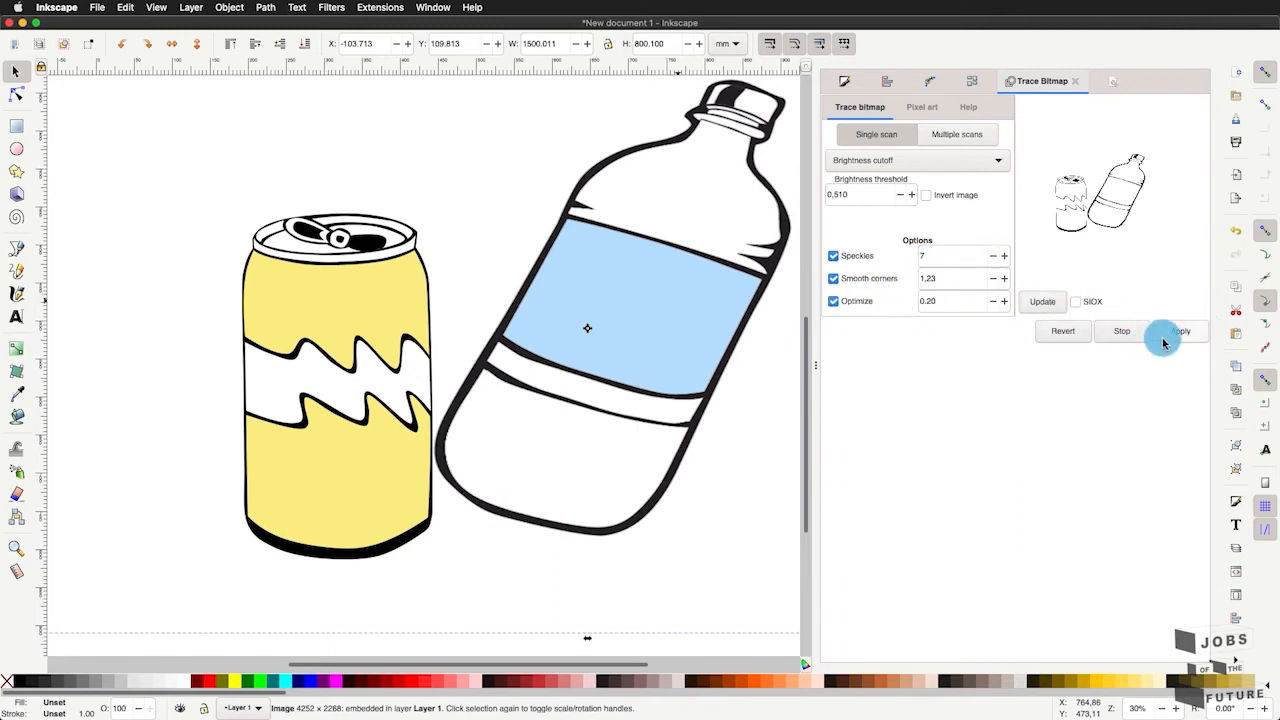
{"action": "left_click", "coordinate": [1004, 301]}
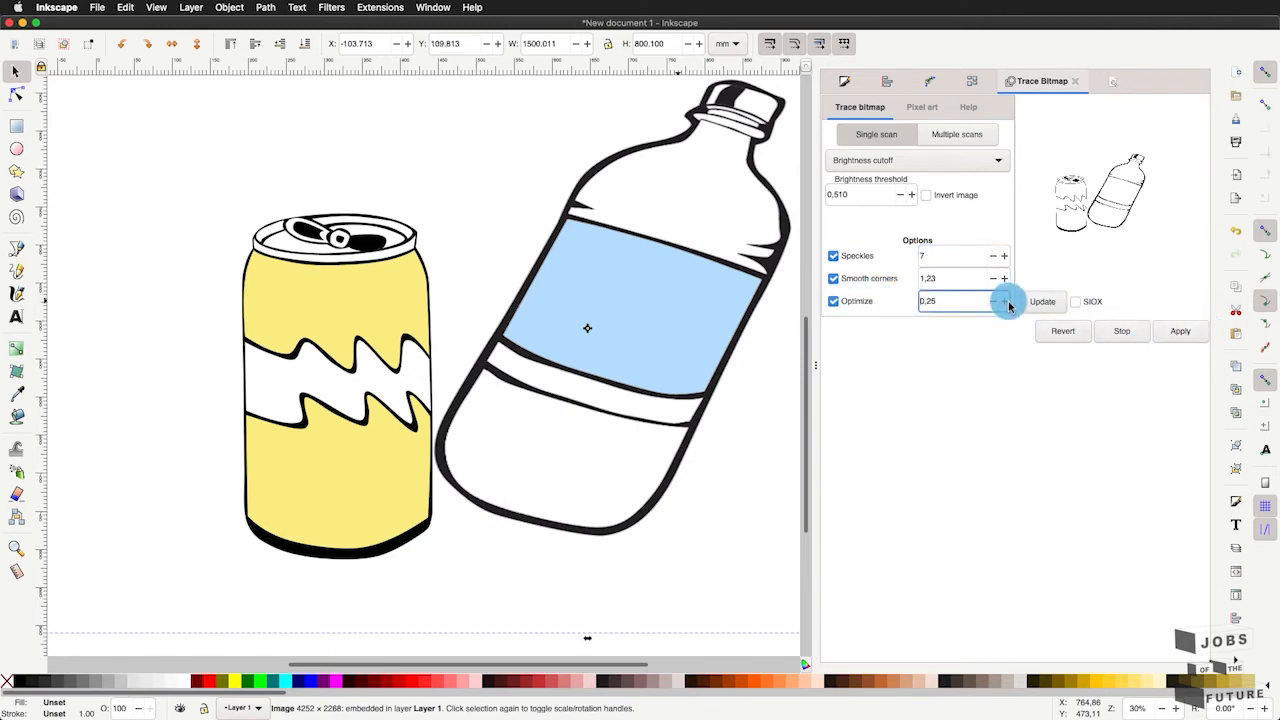
{"action": "left_click", "coordinate": [1175, 333]}
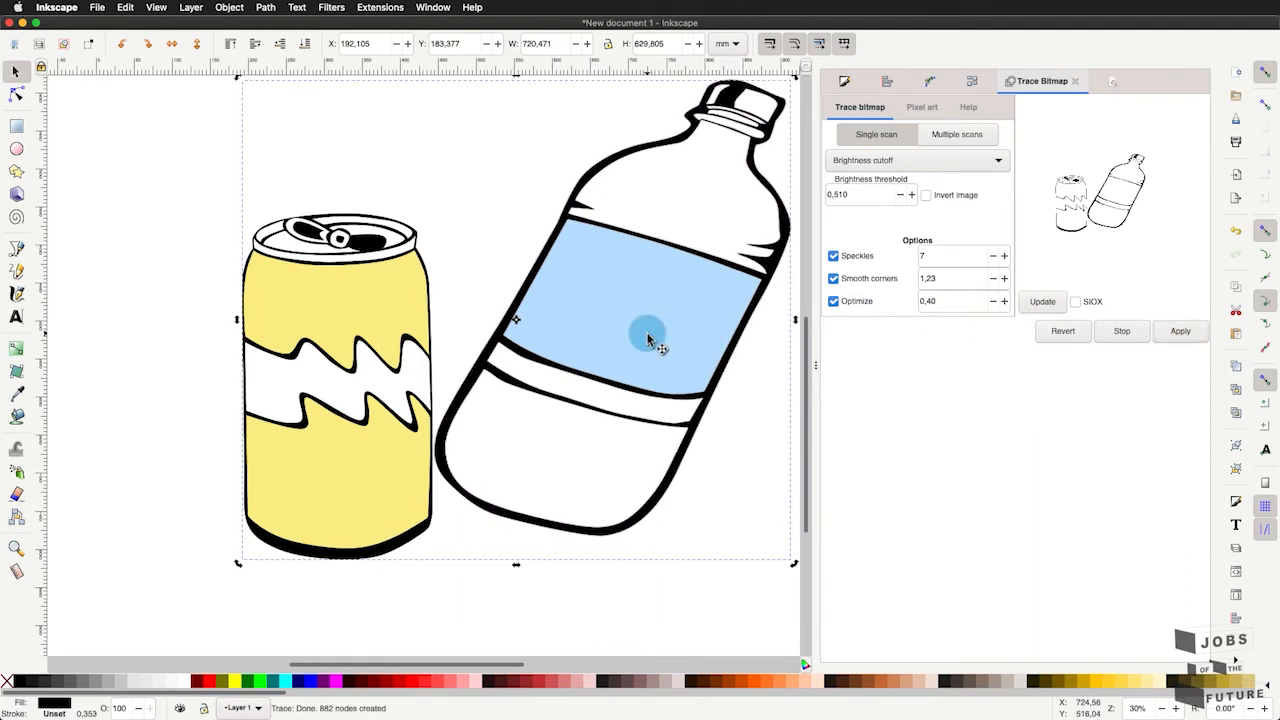
- Move the original colour image down off the traced outlines, to about X -26.8 mm, Y 380 mm
{"action": "scroll", "coordinate": [552, 345], "scroll_direction": "down", "scroll_amount": 4}
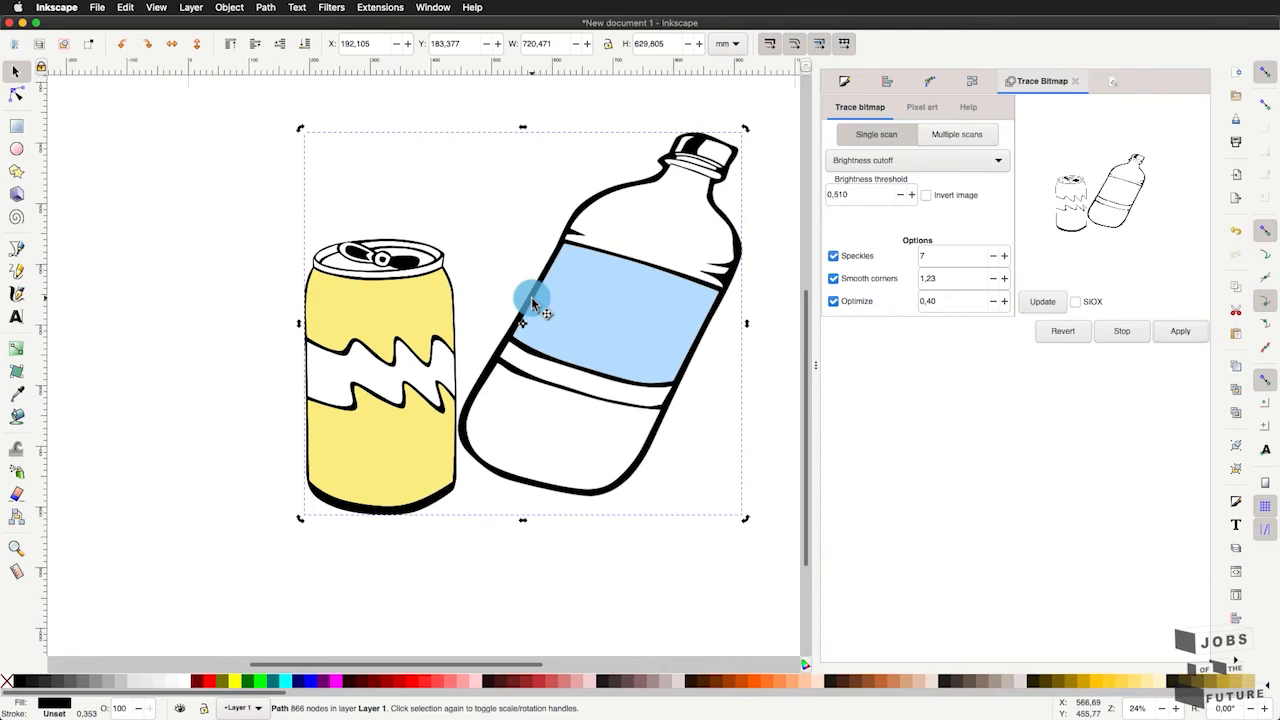
{"action": "mouse_move", "coordinate": [533, 300]}
{"action": "left_mouse_down"}
{"action": "mouse_move", "coordinate": [560, 360]}
{"action": "mouse_move", "coordinate": [620, 395]}
{"action": "mouse_move", "coordinate": [657, 371]}
{"action": "mouse_move", "coordinate": [606, 377]}
{"action": "mouse_move", "coordinate": [585, 471]}
{"action": "left_mouse_up"}
{"action": "scroll", "coordinate": [526, 348], "scroll_direction": "up", "scroll_amount": 2}
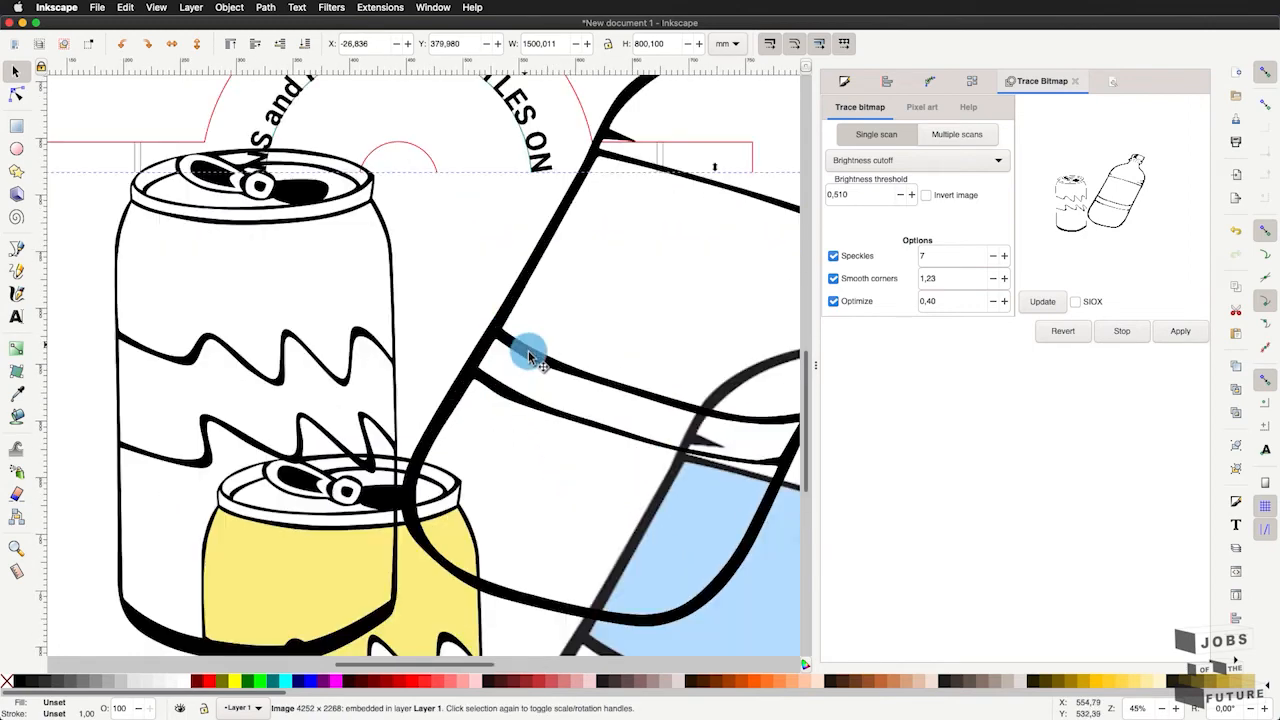
- Show the nodes of the traced can and bottle path around the bottle's lower label bands
{"action": "scroll", "coordinate": [500, 380], "scroll_direction": "up", "scroll_amount": 3}
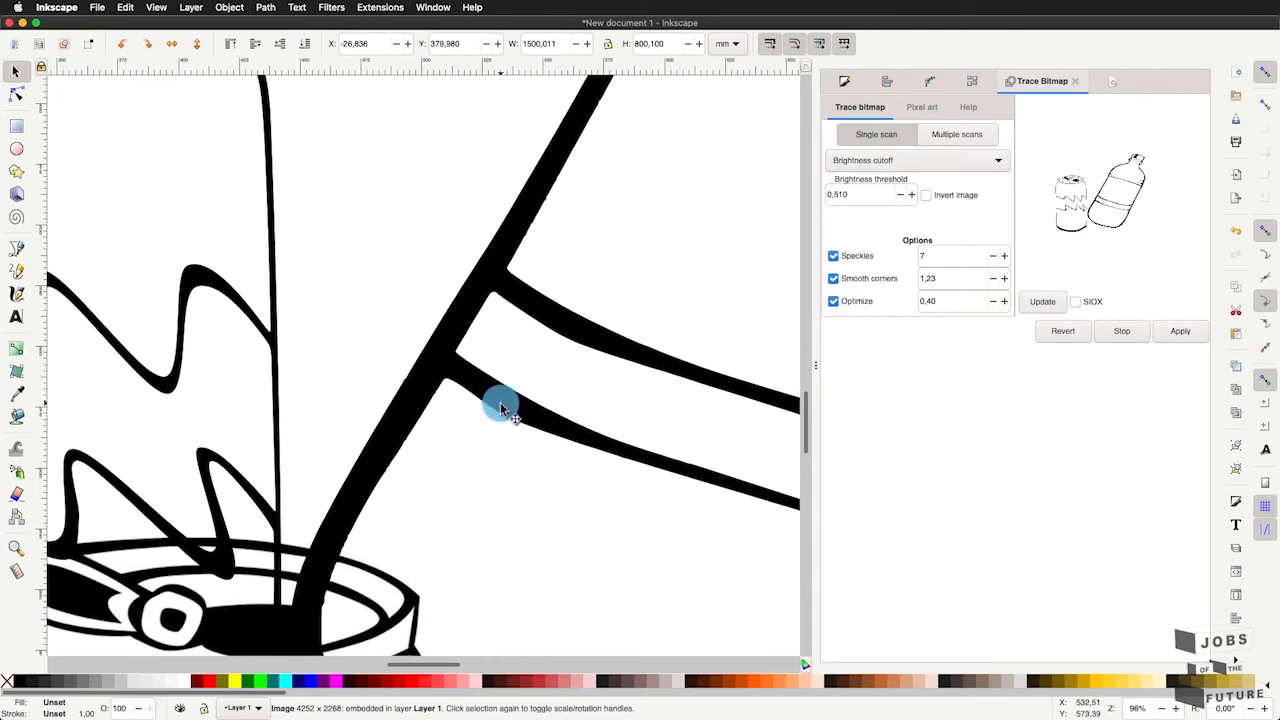
{"action": "left_click", "coordinate": [502, 410]}
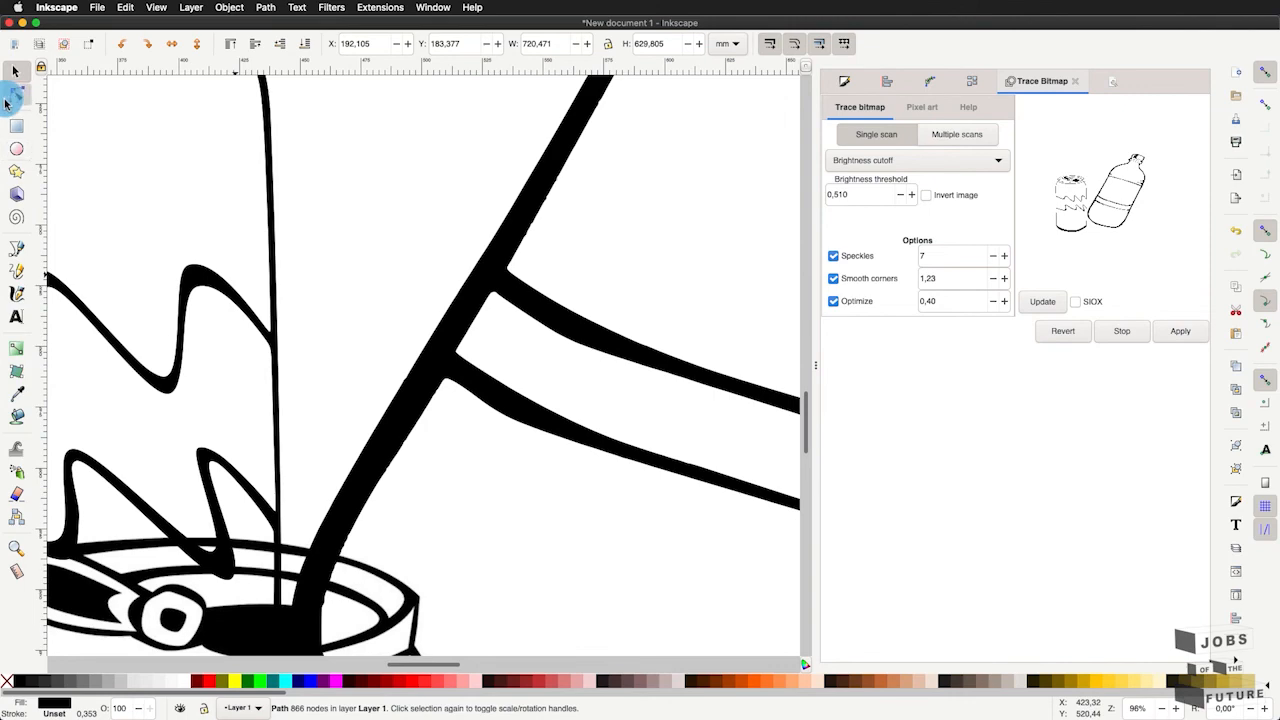
{"action": "left_click", "coordinate": [9, 97]}
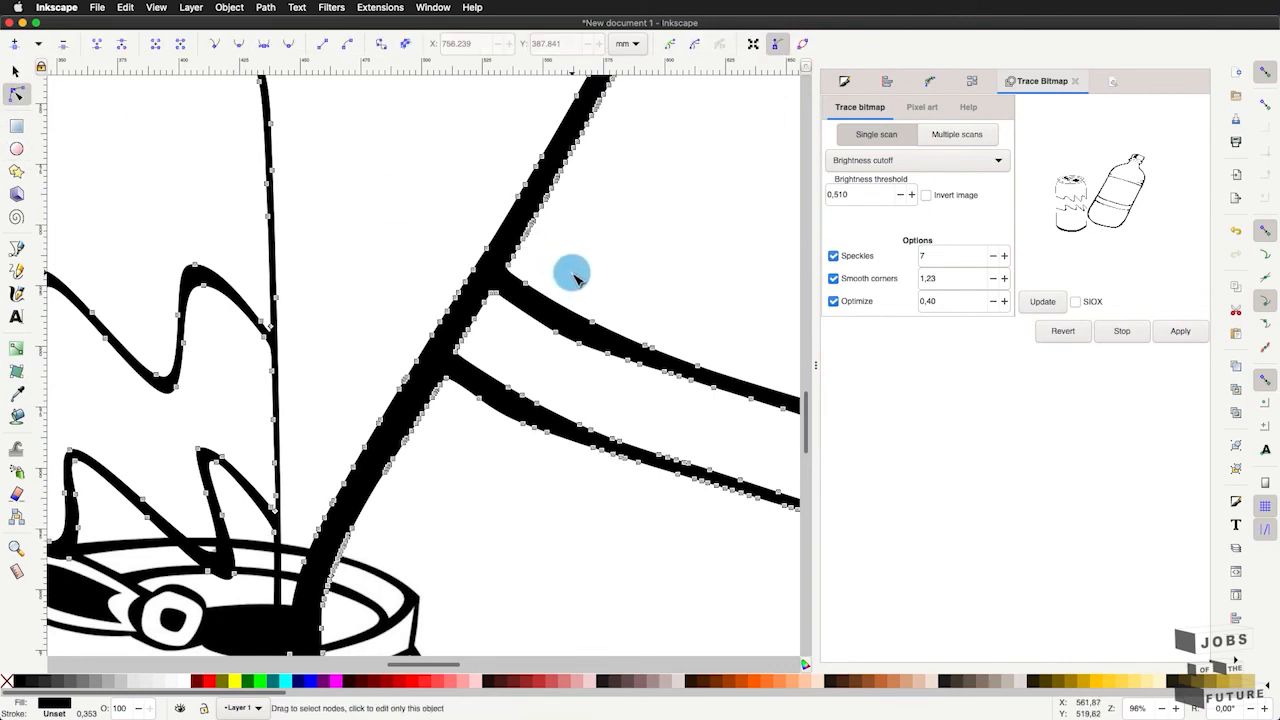
- Delete the original colour image of the can and bottle, keeping only the traced path
{"action": "scroll", "coordinate": [572, 275], "scroll_direction": "down", "scroll_amount": 5}
{"action": "key", "text": "s"}
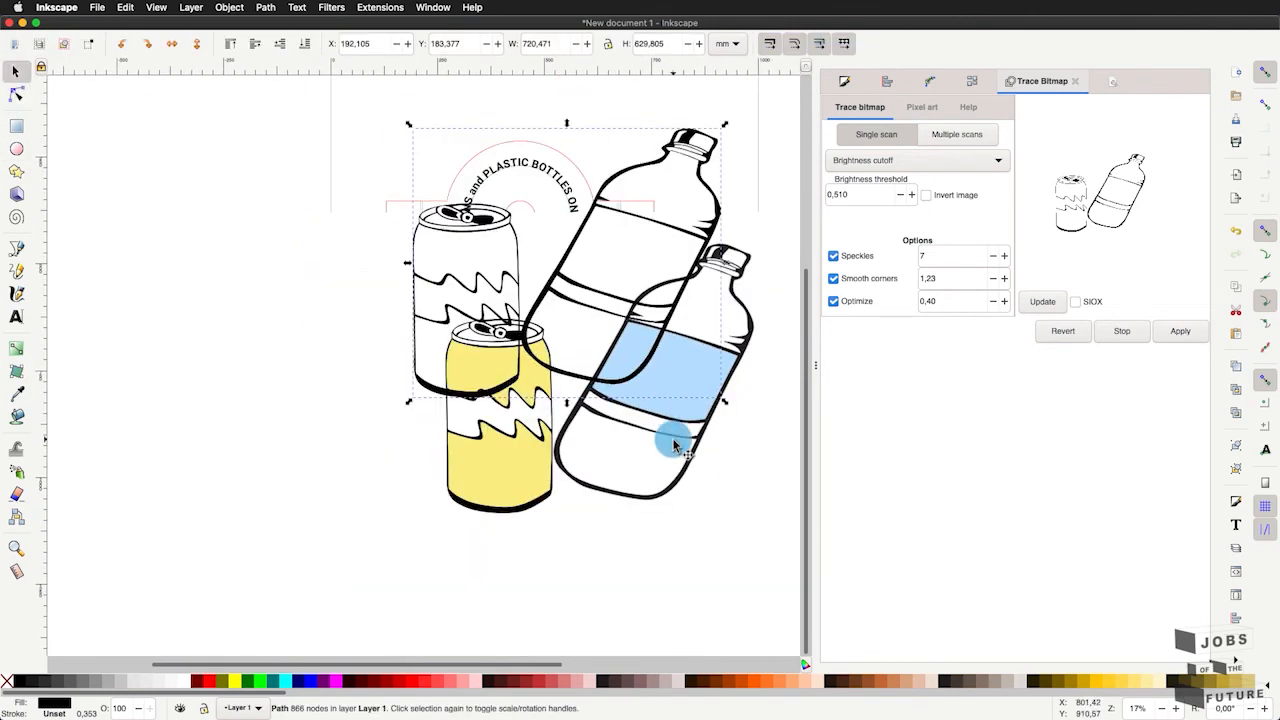
{"action": "left_click", "coordinate": [675, 445]}
{"action": "key", "text": "Delete"}
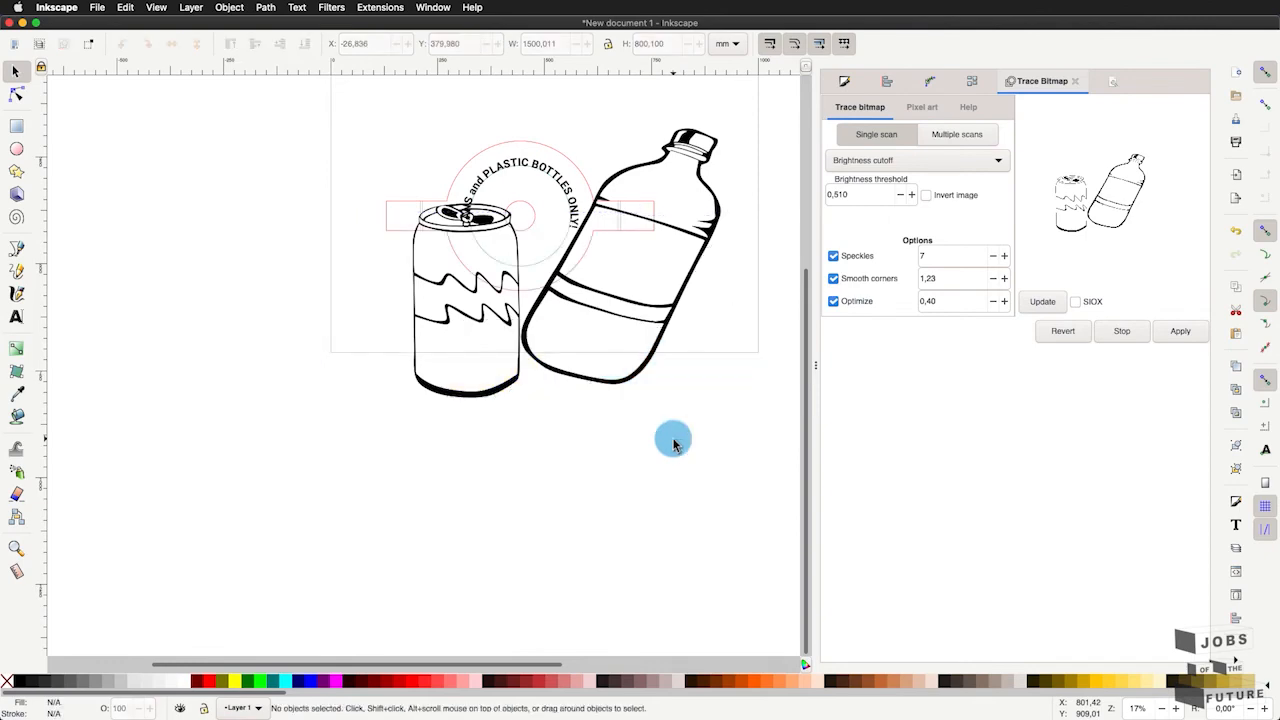
- Examine the traced path's edge and nodes close up where the label bands meet the bottle's side
{"action": "scroll", "coordinate": [751, 251], "scroll_direction": "up", "scroll_amount": 3}
{"action": "scroll", "coordinate": [751, 251], "scroll_direction": "right", "scroll_amount": 3}
{"action": "scroll", "coordinate": [489, 517], "scroll_direction": "up", "scroll_amount": 6}
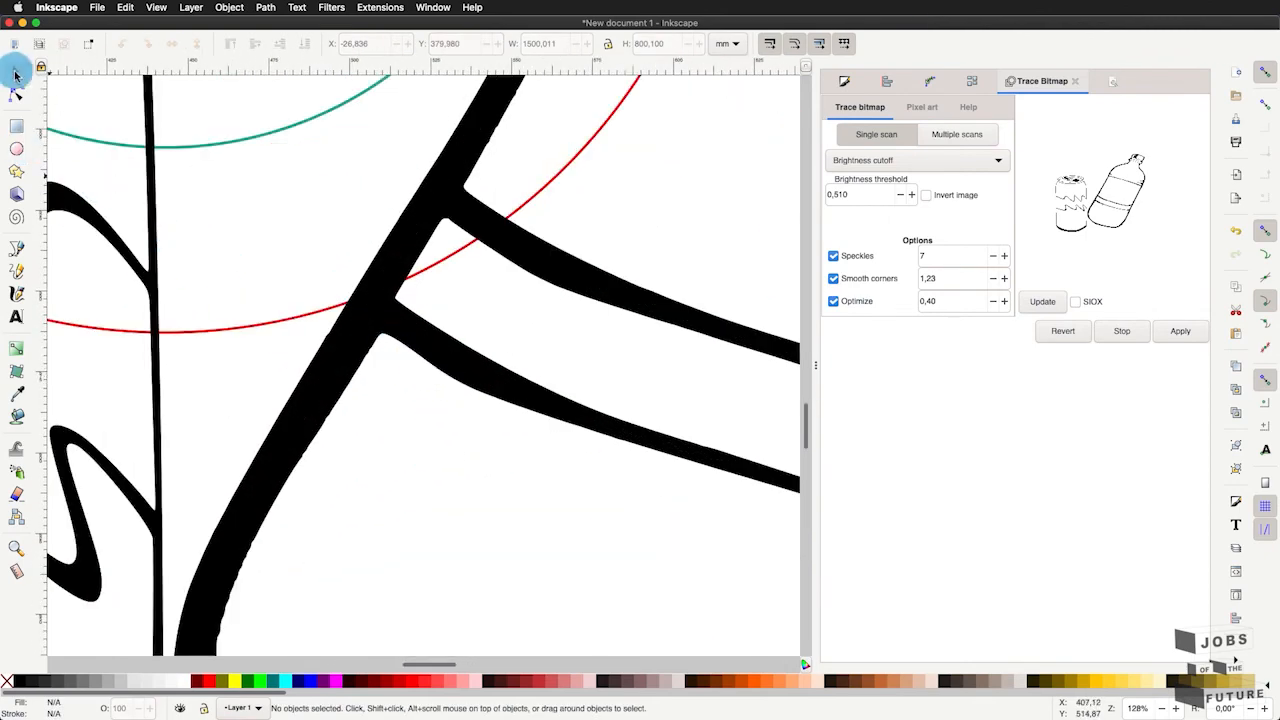
{"action": "left_click", "coordinate": [16, 92]}
{"action": "left_click", "coordinate": [423, 323]}
{"action": "left_click", "coordinate": [615, 280]}
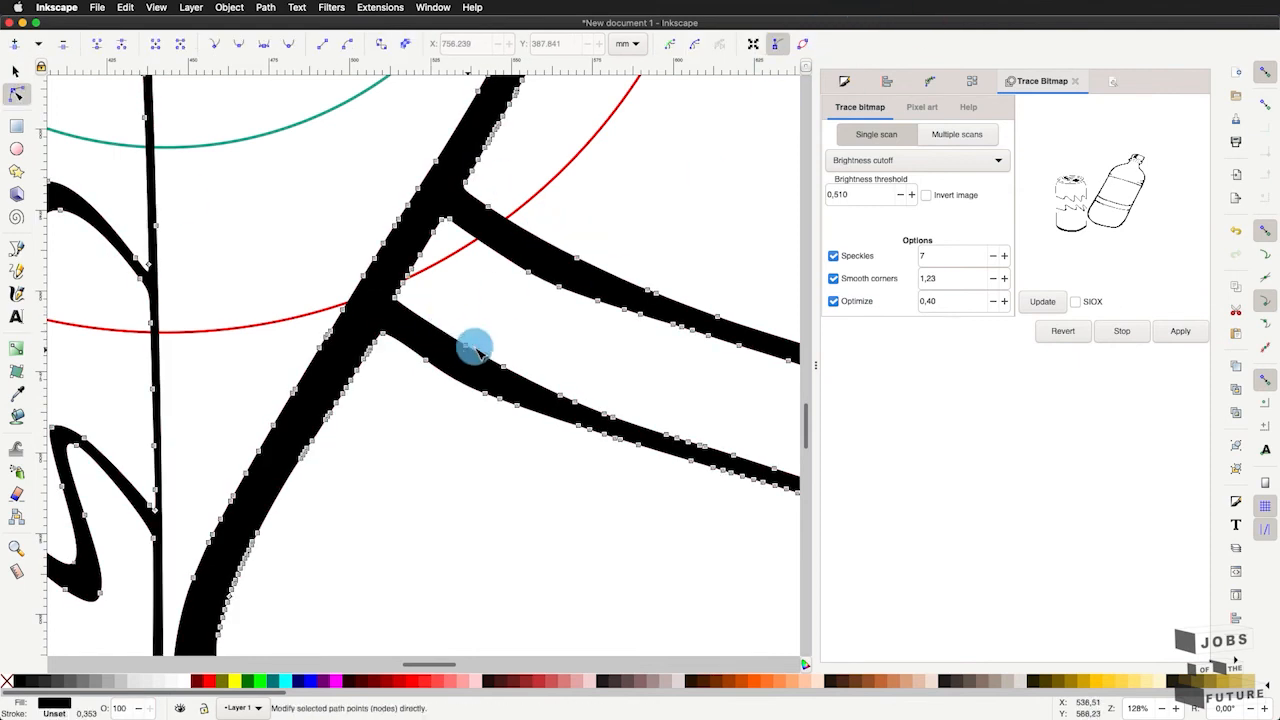
{"action": "left_click", "coordinate": [306, 220]}
{"action": "left_click", "coordinate": [16, 70]}
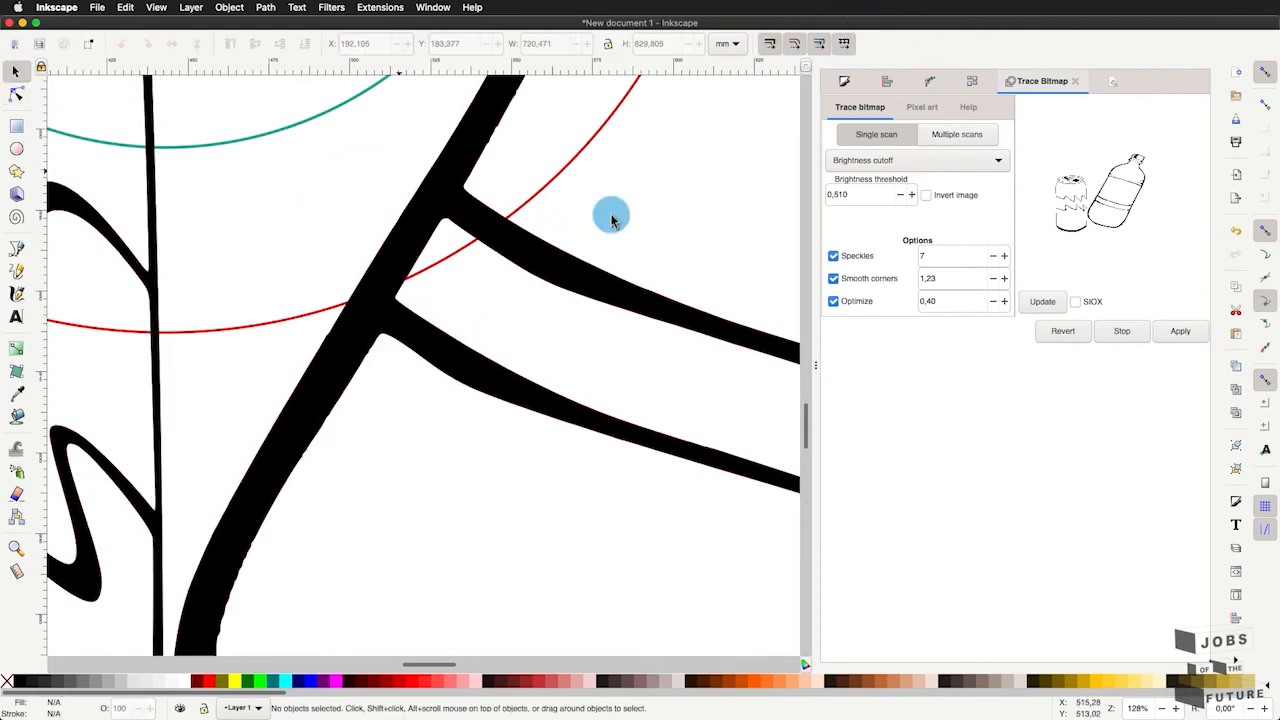
- Shrink the traced can and bottle path to about 108 x 94 mm and place it below the lid's centre hole
{"action": "scroll", "coordinate": [409, 391], "scroll_direction": "down", "scroll_amount": 10}
{"action": "left_click", "coordinate": [437, 392]}
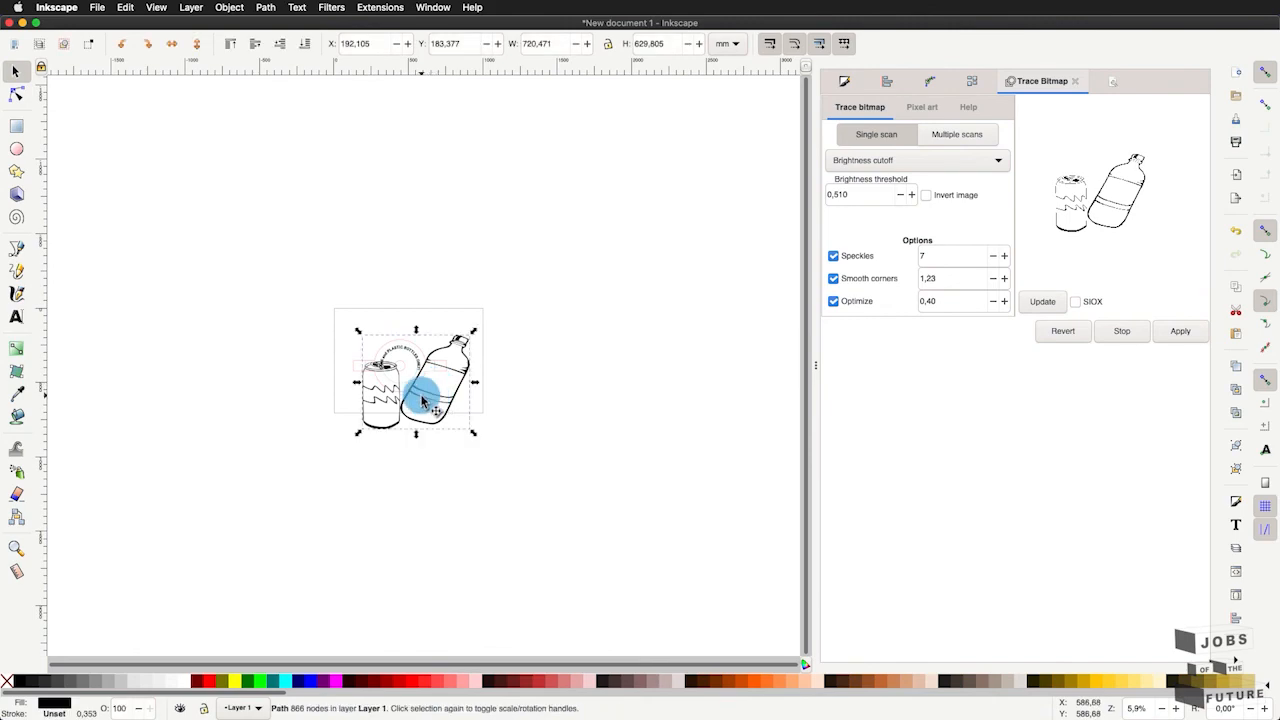
{"action": "scroll", "coordinate": [437, 392], "scroll_direction": "up", "scroll_amount": 5}
{"action": "mouse_move", "coordinate": [640, 556]}
{"action": "left_mouse_down"}
{"action": "mouse_move", "coordinate": [514, 451]}
{"action": "mouse_move", "coordinate": [257, 300]}
{"action": "mouse_move", "coordinate": [221, 188]}
{"action": "mouse_move", "coordinate": [296, 352]}
{"action": "mouse_move", "coordinate": [362, 350]}
{"action": "mouse_move", "coordinate": [338, 355]}
{"action": "left_mouse_up"}
{"action": "scroll", "coordinate": [335, 350], "scroll_direction": "up", "scroll_amount": 4}
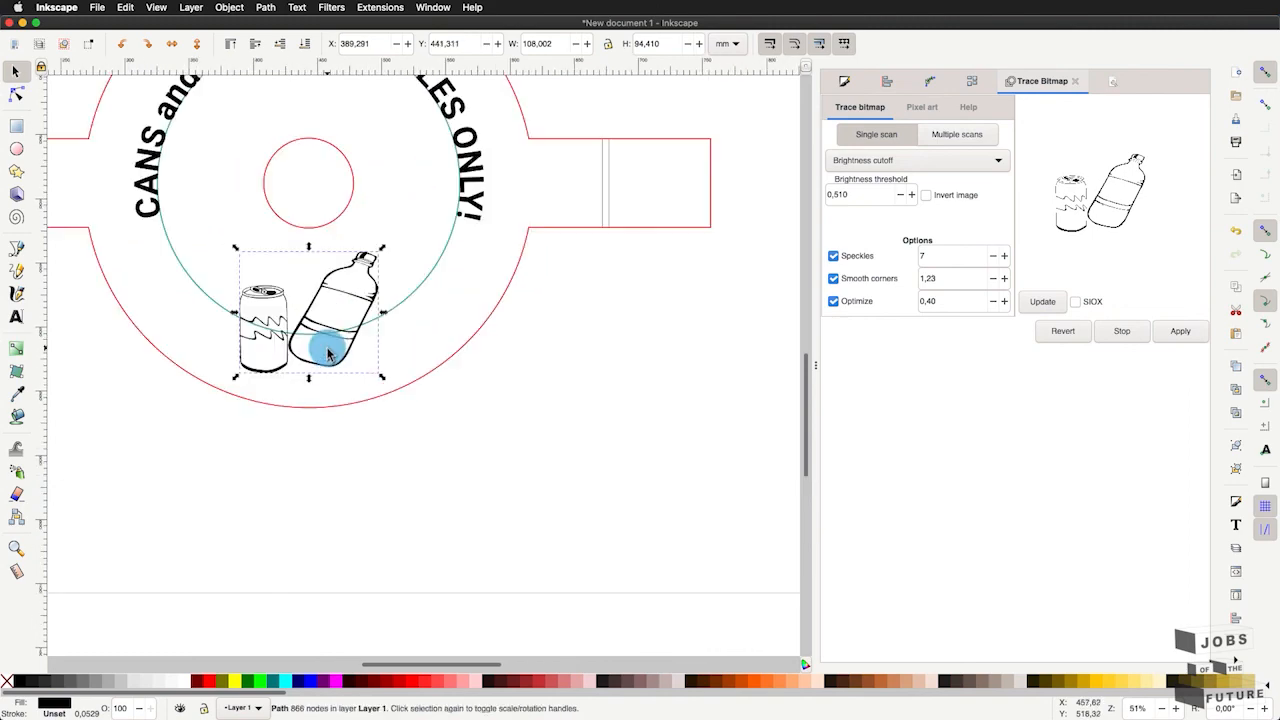
- Reduce the can and bottle path further to about 89 x 78 mm and position it at about X 395 mm, Y 456 mm
{"action": "left_click_drag", "start_coordinate": [403, 232], "coordinate": [357, 261]}
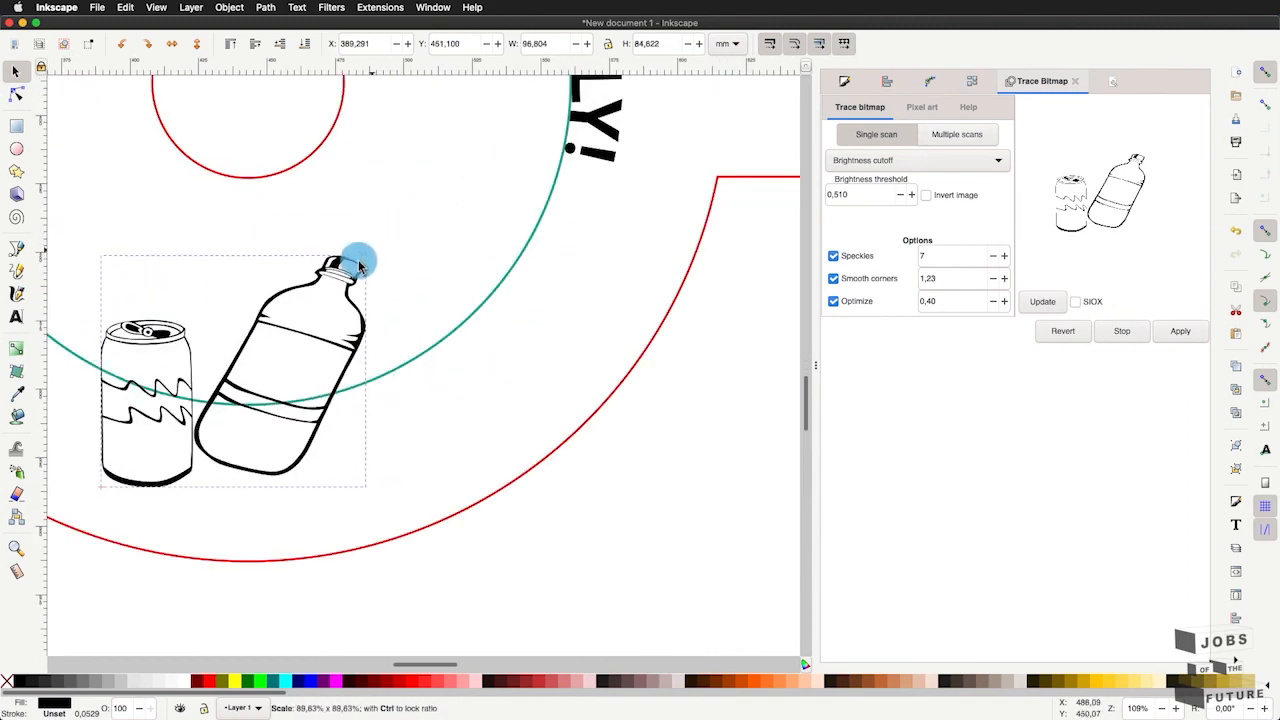
{"action": "mouse_move", "coordinate": [280, 360]}
{"action": "left_mouse_down"}
{"action": "mouse_move", "coordinate": [254, 394]}
{"action": "mouse_move", "coordinate": [267, 393]}
{"action": "left_mouse_up"}
{"action": "scroll", "coordinate": [267, 393], "scroll_direction": "down", "scroll_amount": 4}
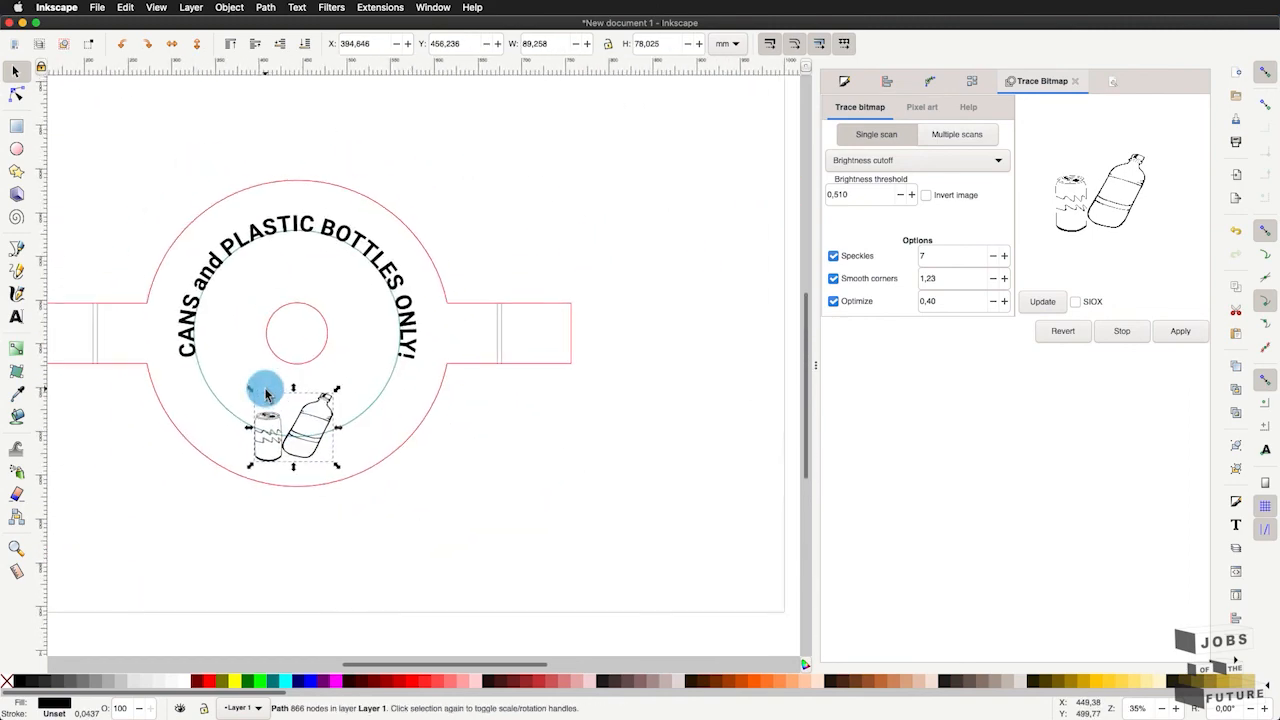